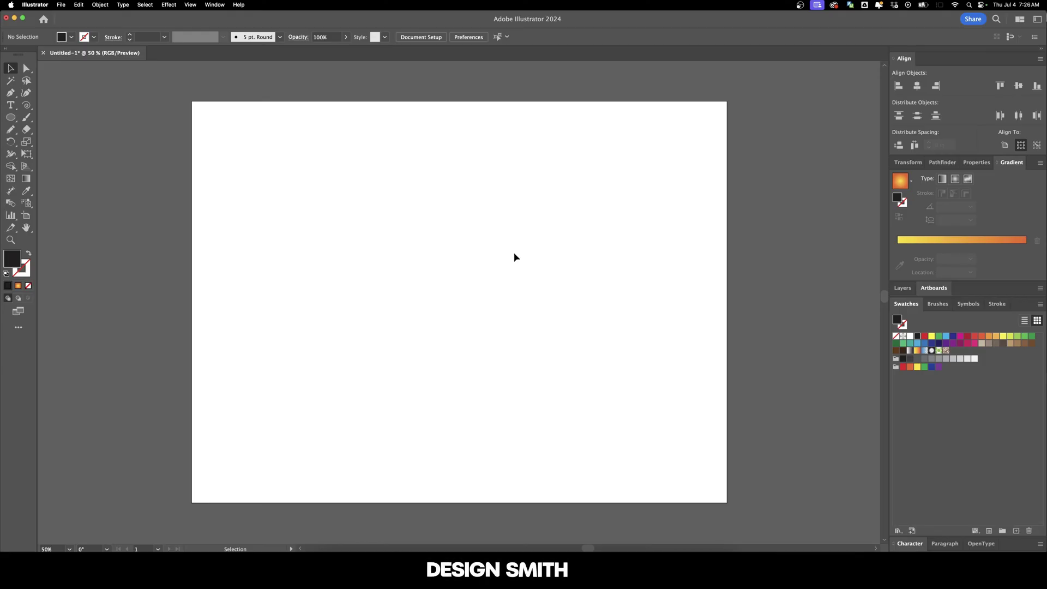
Show the two-point perspective grid across the blank artboard with Shift+Cmd+I
key("shift+cmd+i")
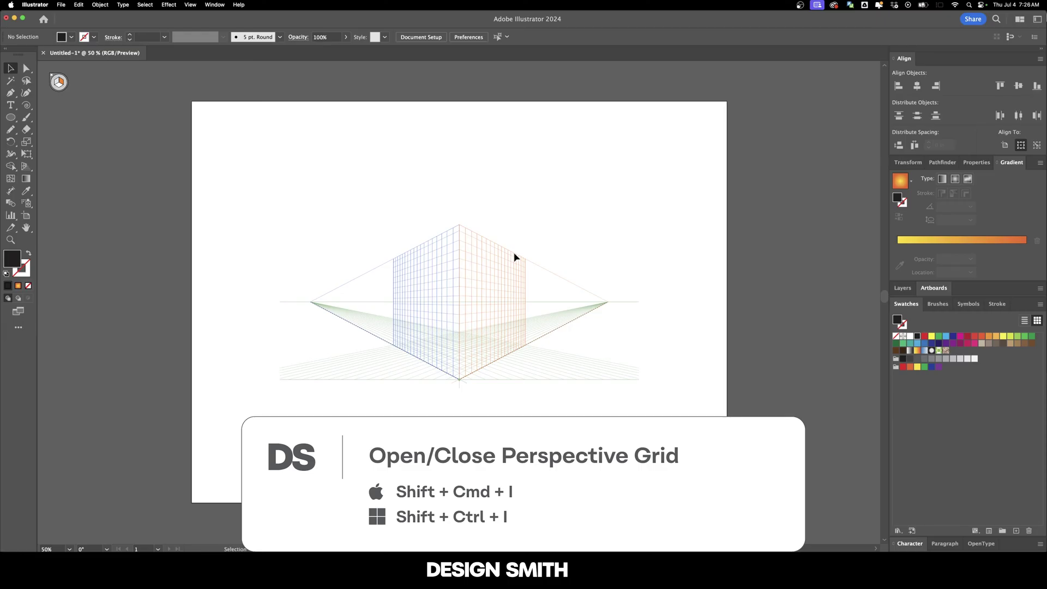
key("shift+super+i")
left_click(190, 5)
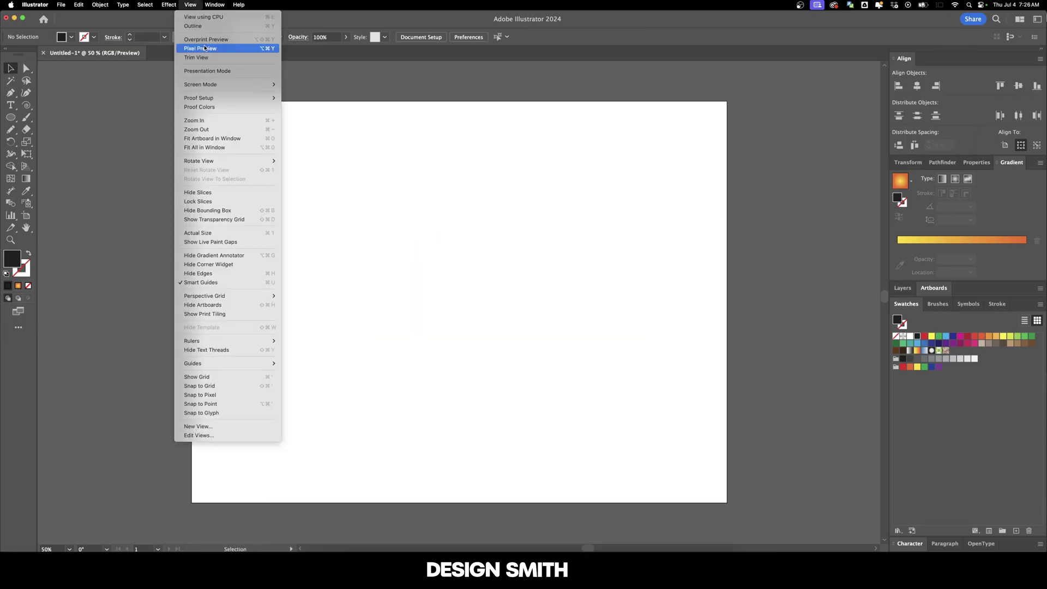
mouse_move(261, 300)
left_click(303, 296)
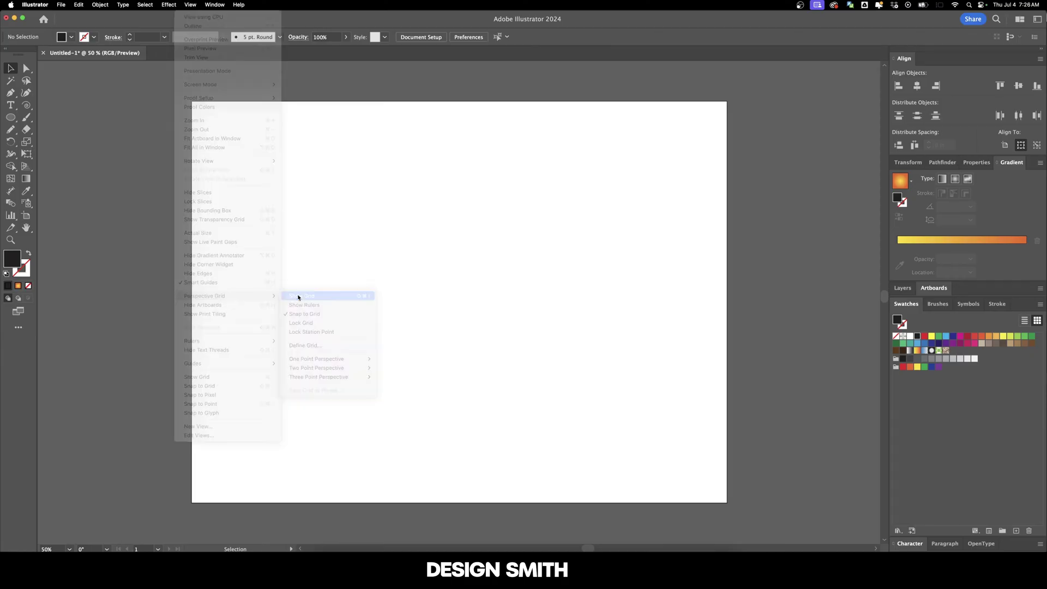
key("super+1")
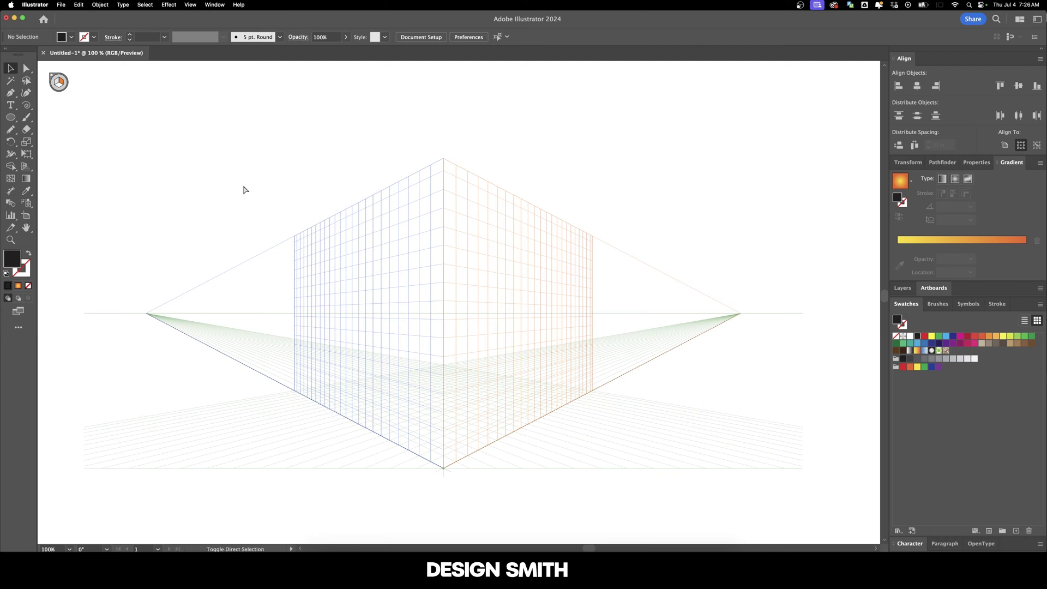
key("super+shift+i")
key("super+shift+i")
key("shift+v")
left_click(29, 169)
left_click(28, 169)
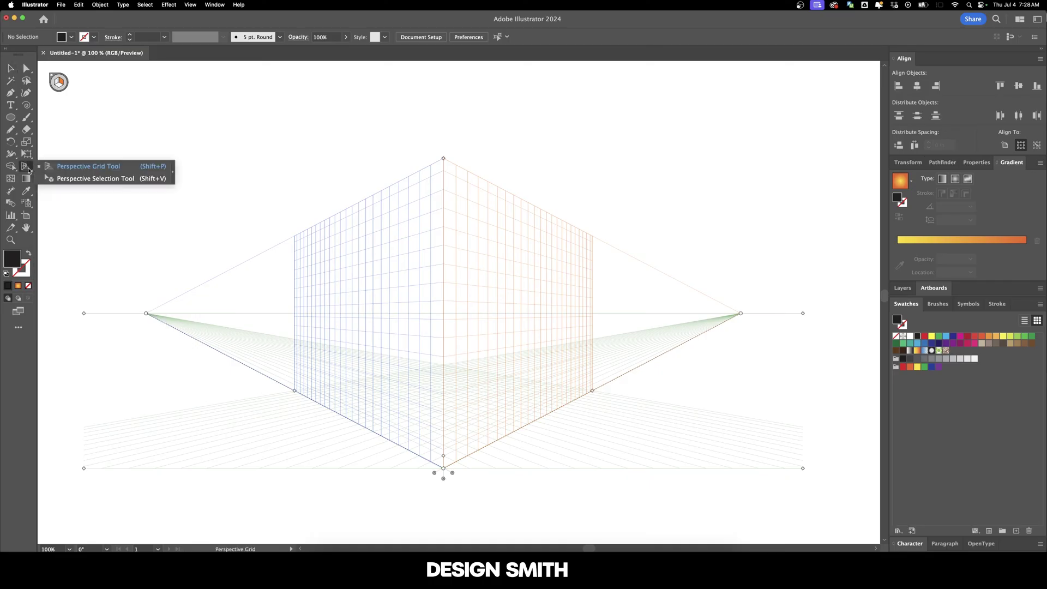
left_click(76, 183)
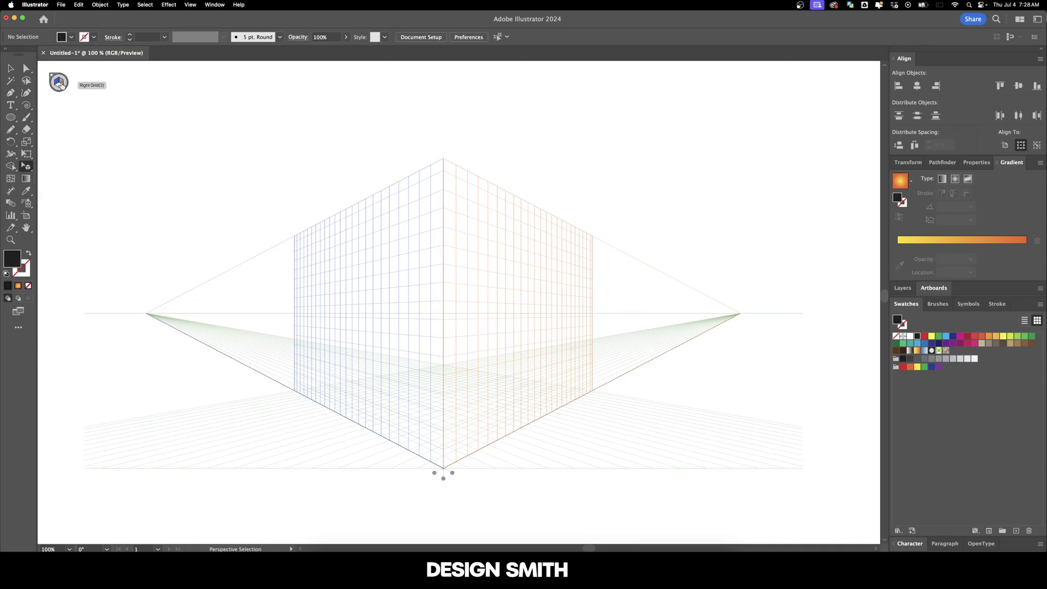
left_click(27, 169)
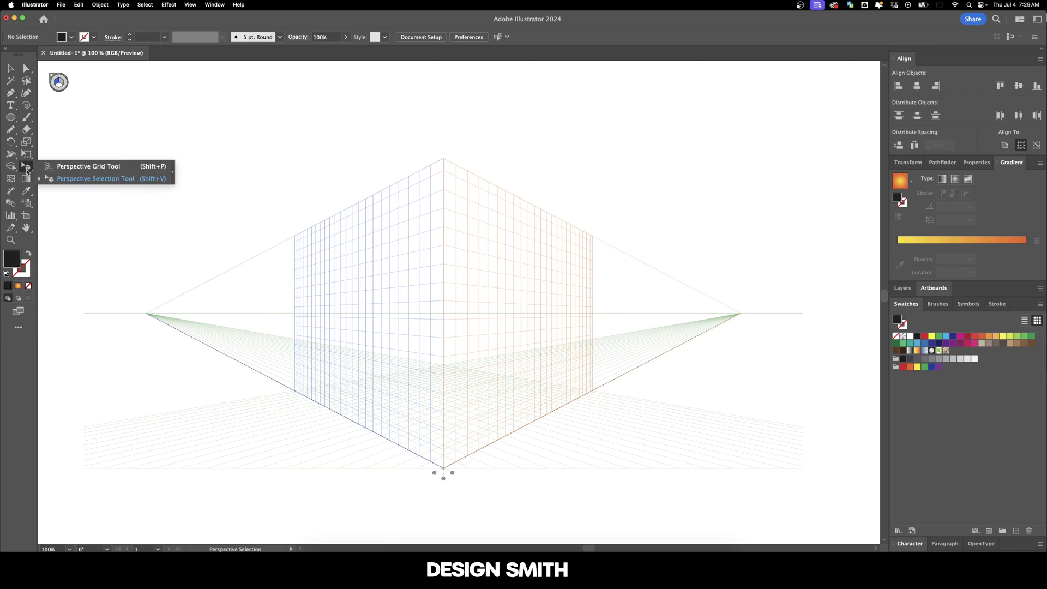
left_click(65, 168)
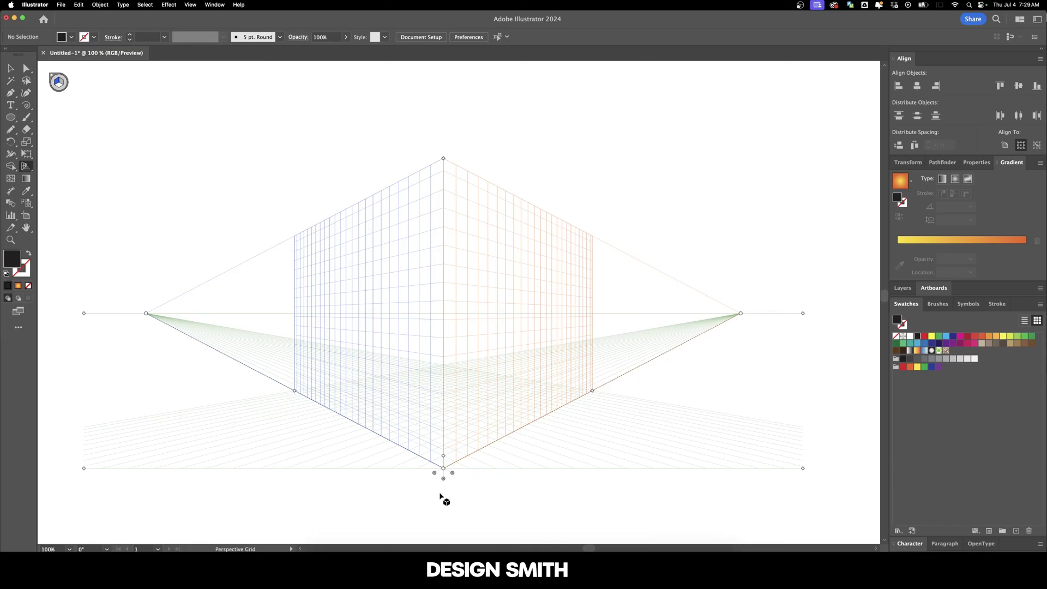
left_click_drag(443, 478, 447, 487)
left_click_drag(447, 169, 445, 89)
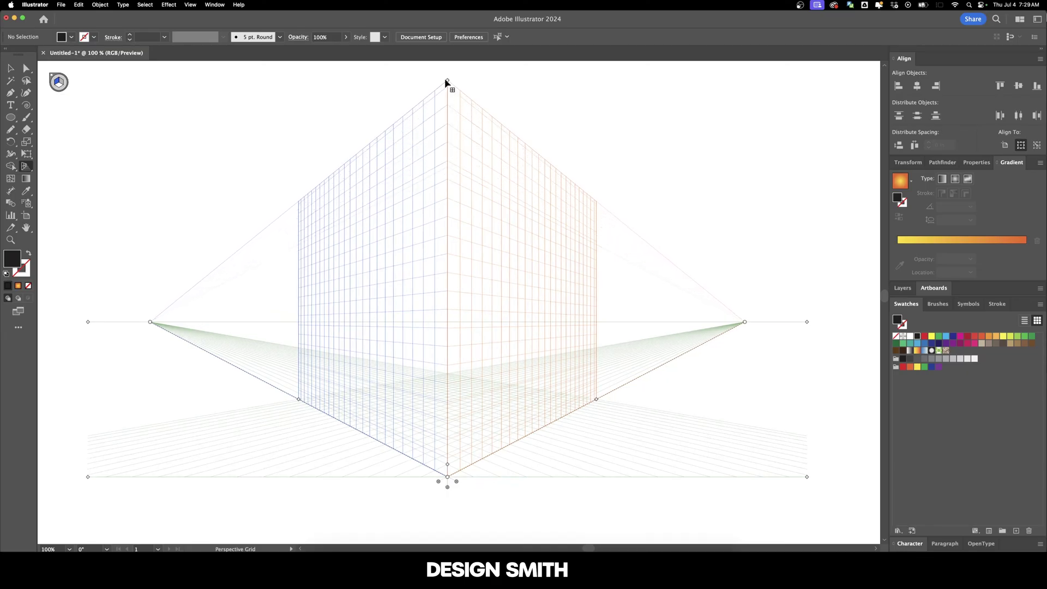
key("super+z")
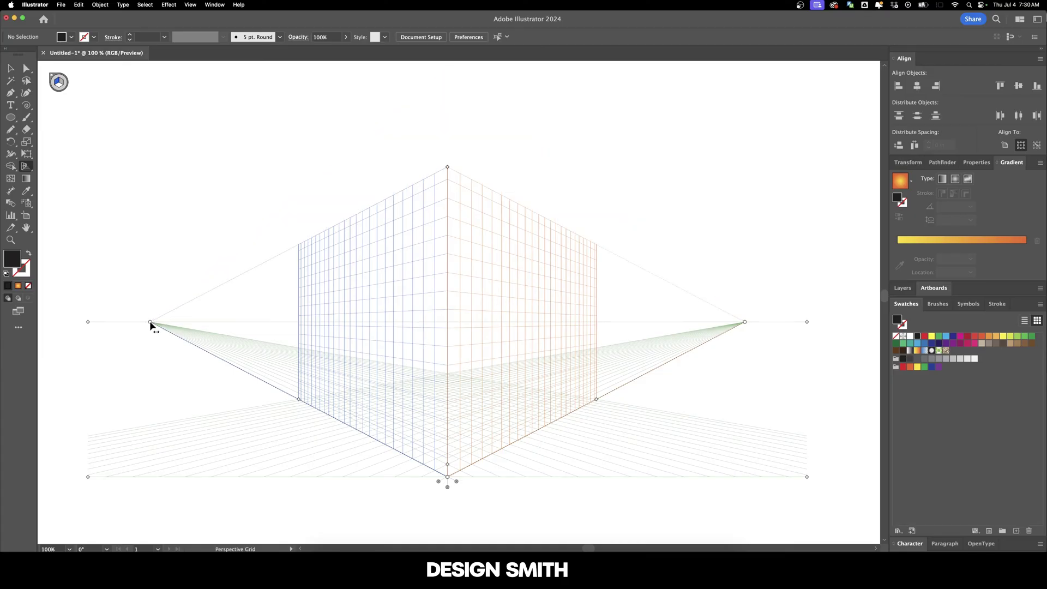
left_click_drag(150, 322, 297, 322)
key("super+z")
scroll(310, 322, "left", 5)
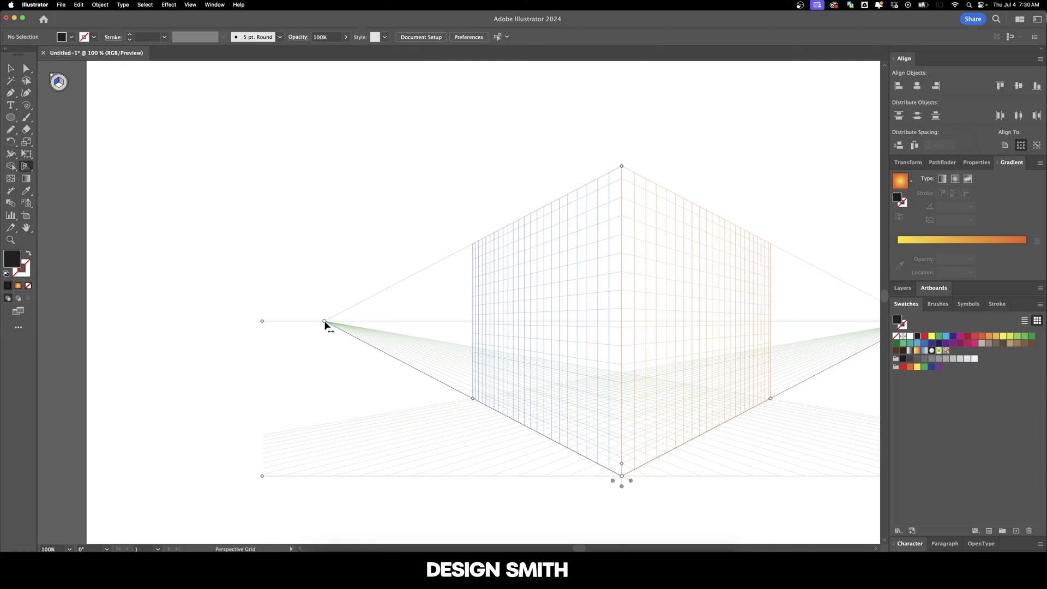
left_click_drag(324, 321, 110, 324)
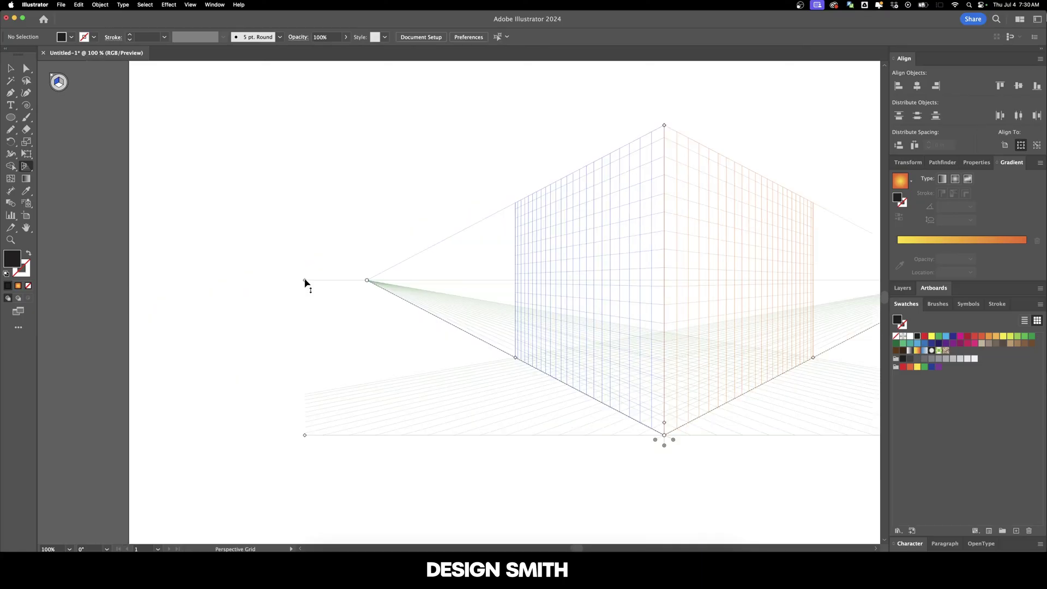
left_click_drag(305, 281, 308, 367)
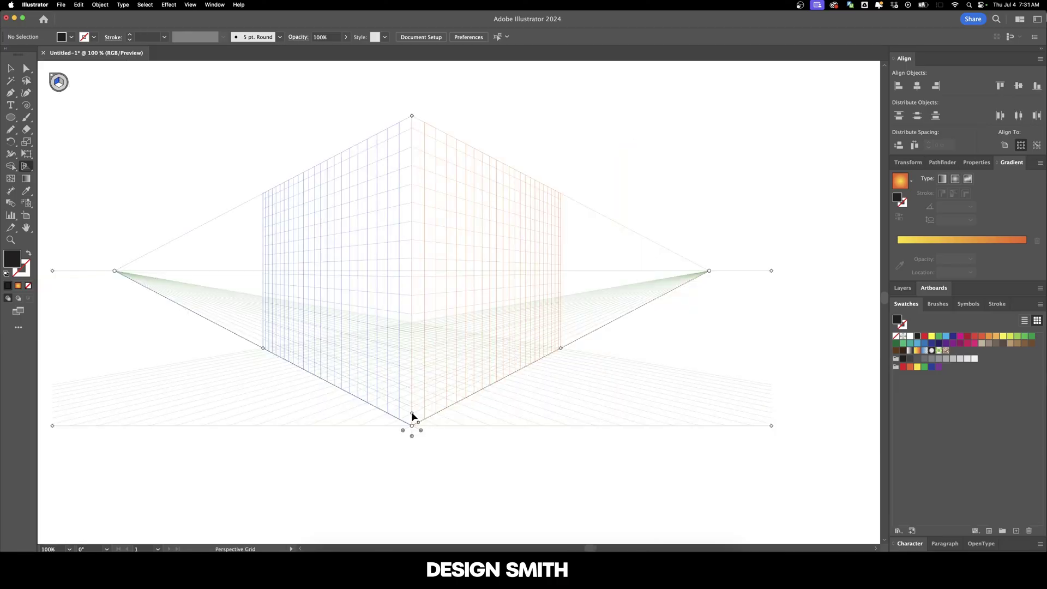
left_click_drag(412, 415, 269, 397)
scroll(381, 414, "left", 3)
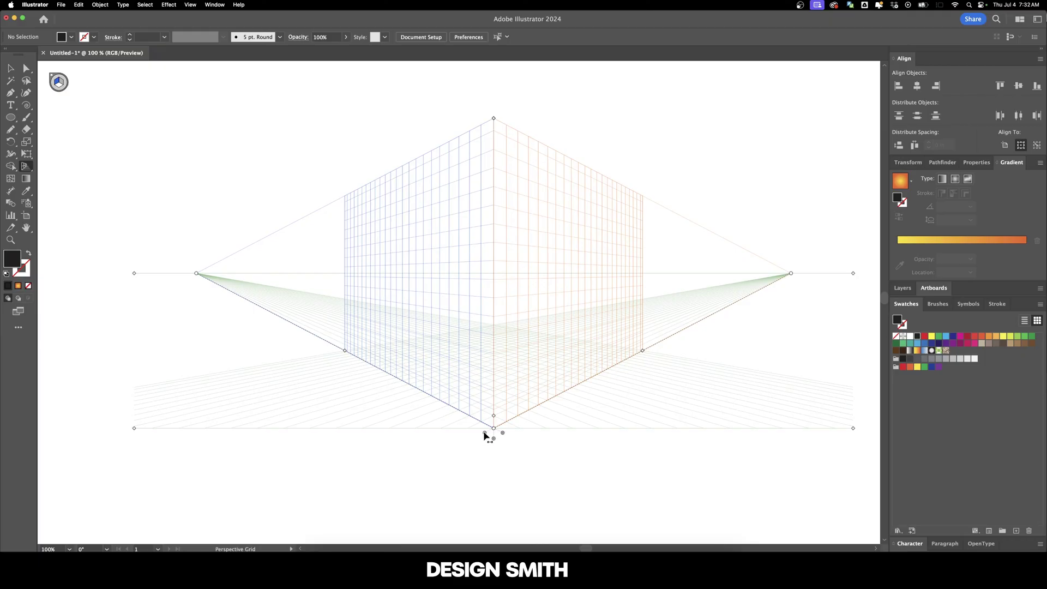
left_click_drag(484, 433, 570, 430)
left_click_drag(502, 434, 431, 433)
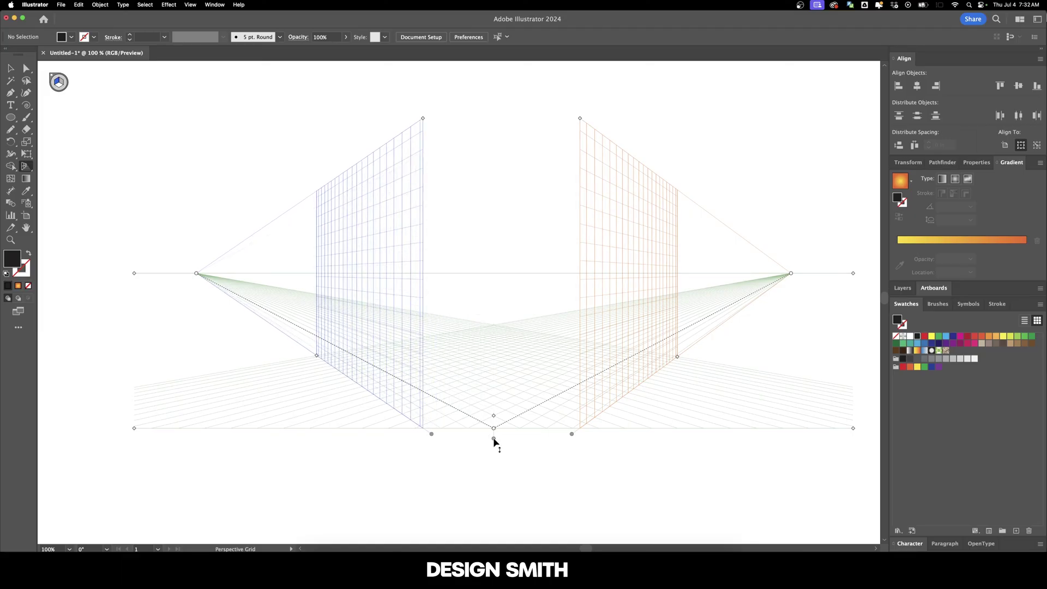
left_click_drag(493, 440, 497, 198)
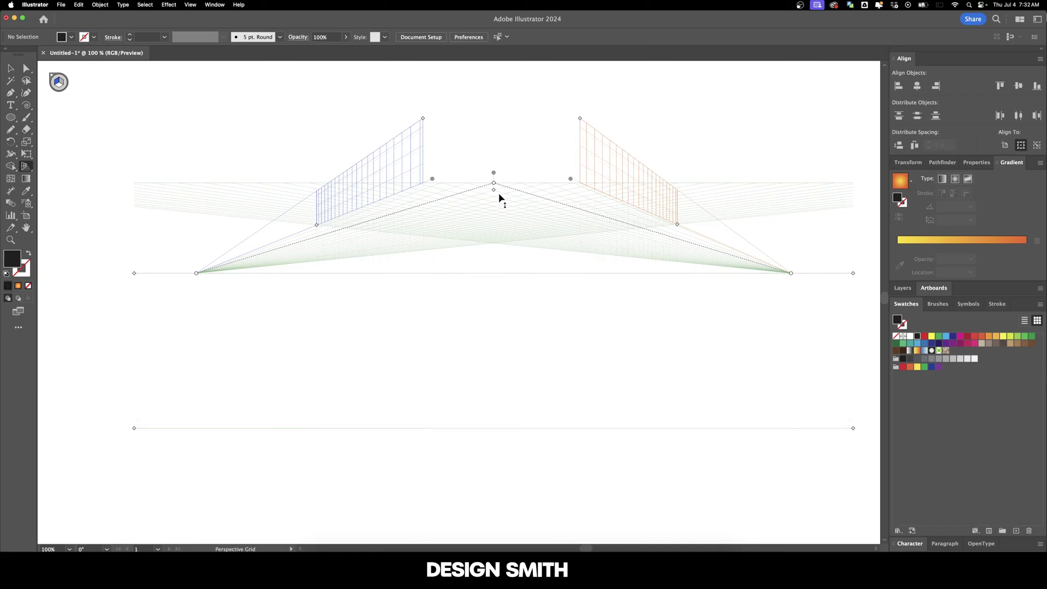
key("super+z")
key("super+z")
key("super+z")
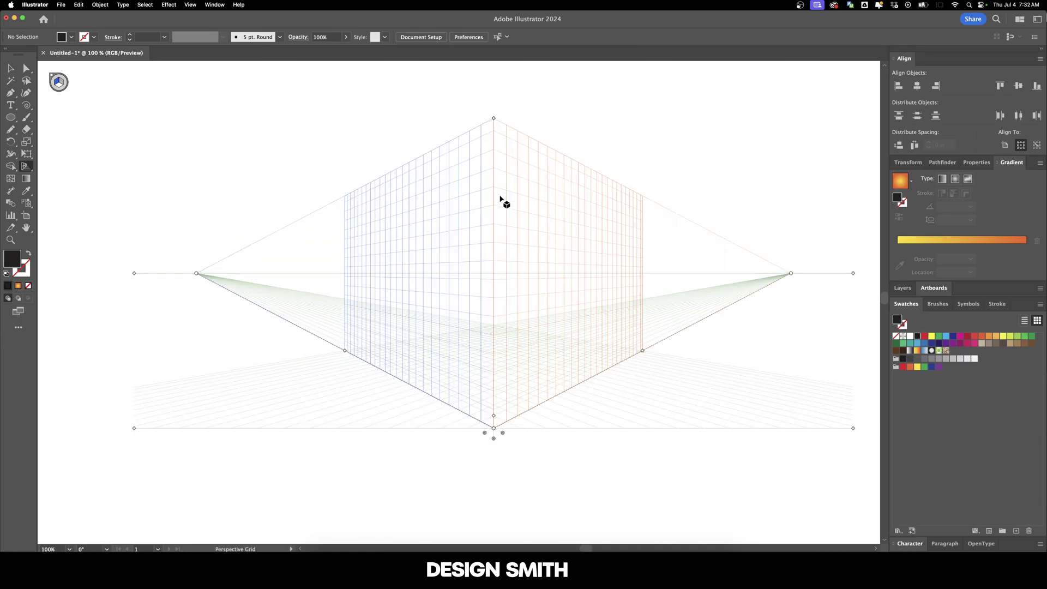
Draw a 90 × 120 pt black rectangle on the left perspective plane
scroll(502, 199, "up", 2)
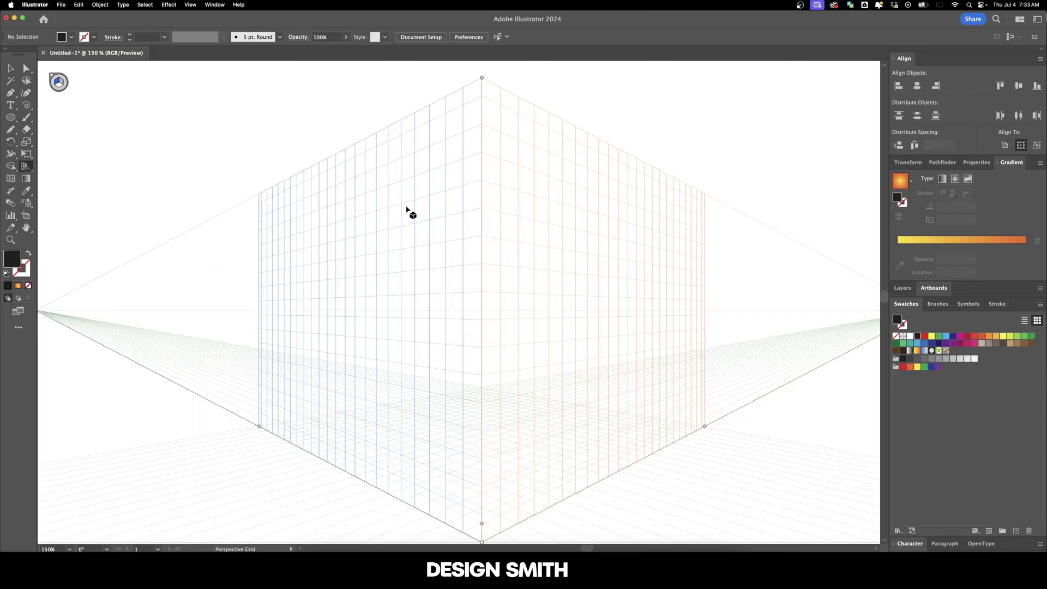
left_click(26, 166)
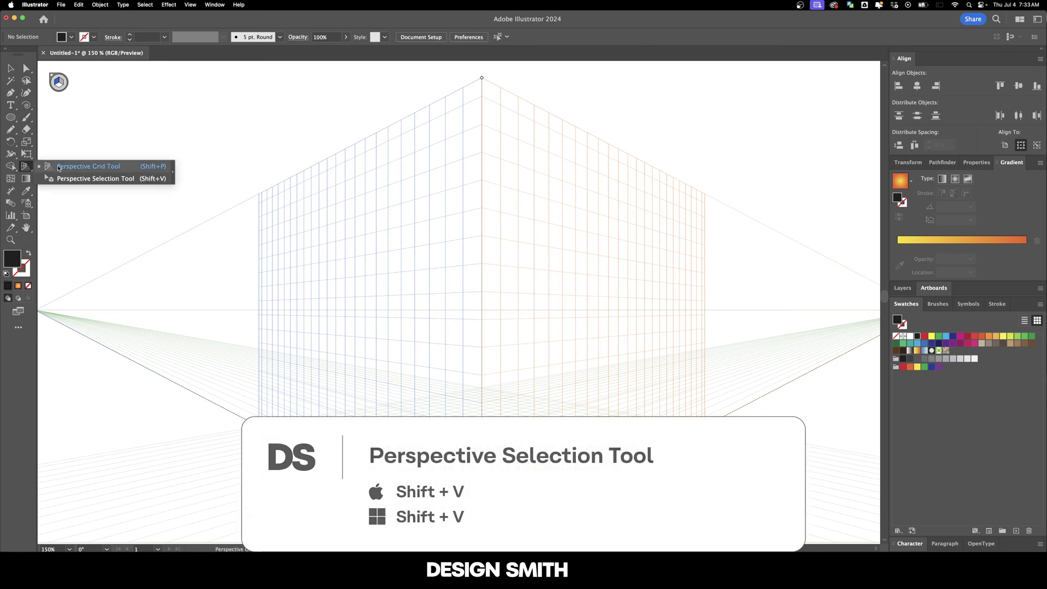
left_click(86, 179)
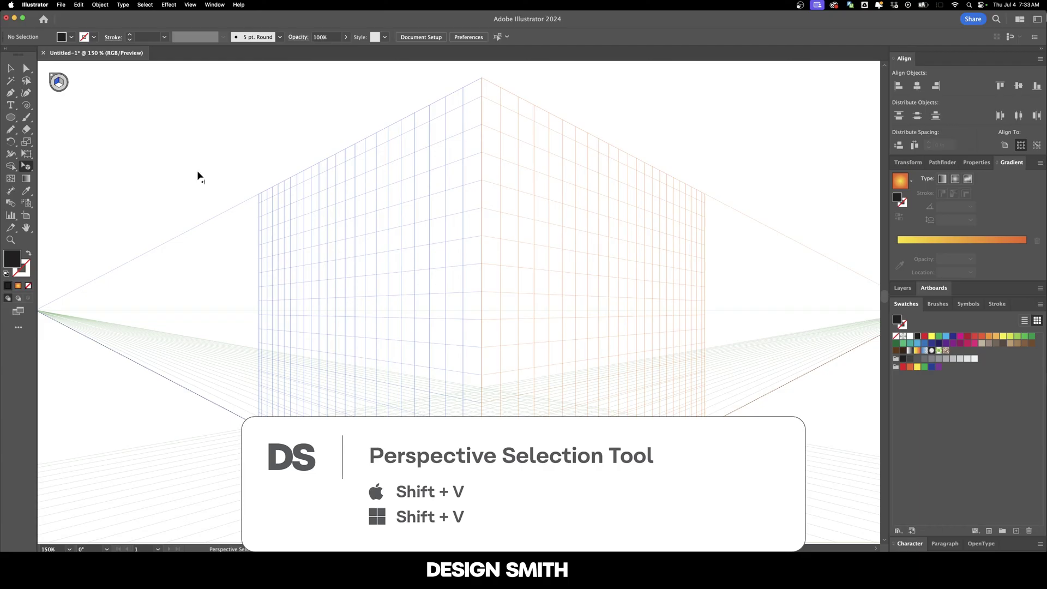
key("m")
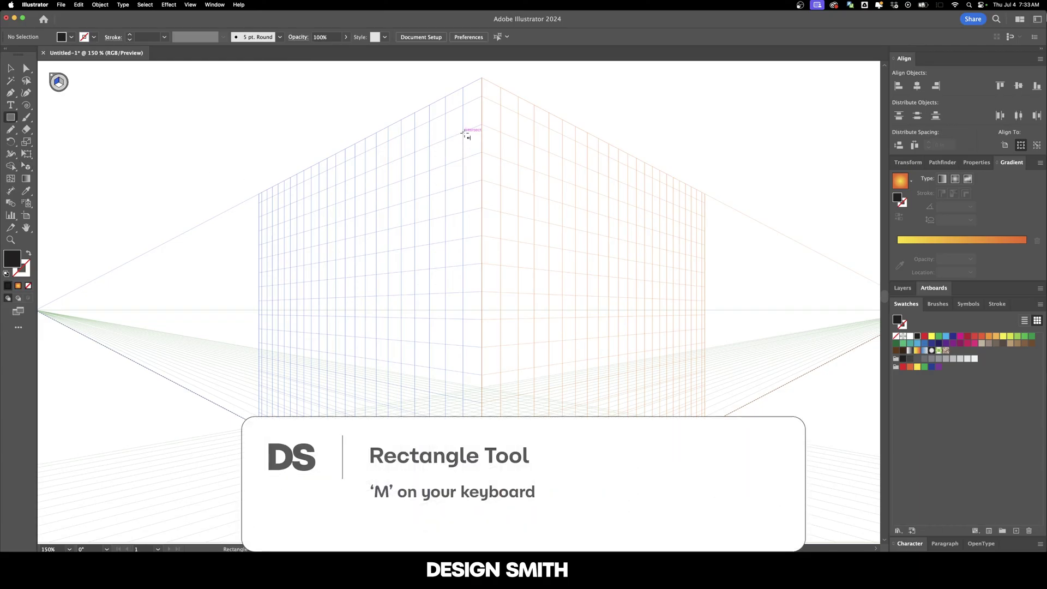
mouse_move(463, 133)
left_mouse_down()
mouse_move(432, 231)
mouse_move(415, 246)
left_mouse_up()
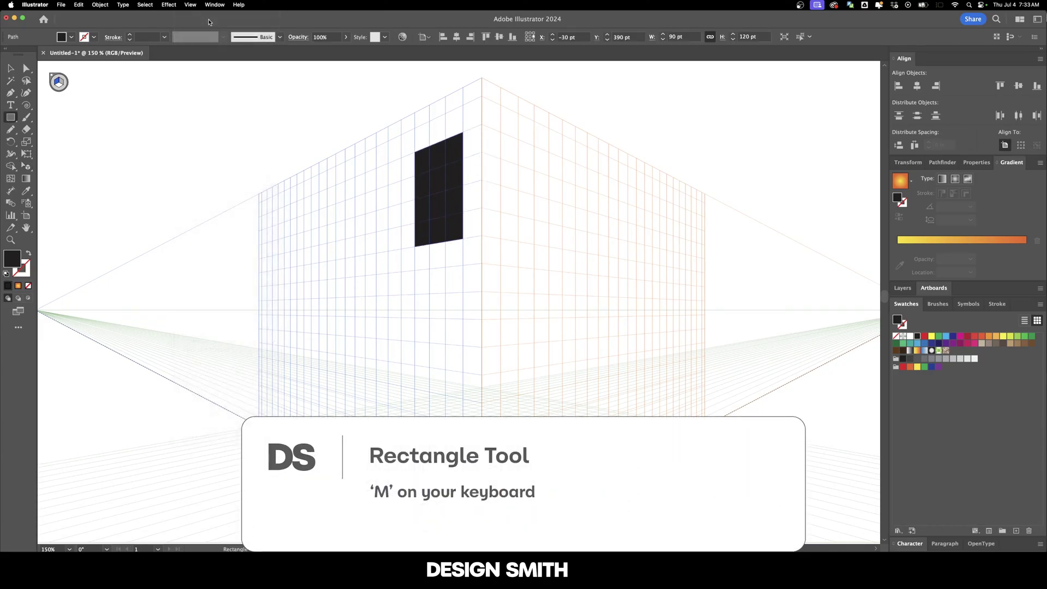
left_click(190, 4)
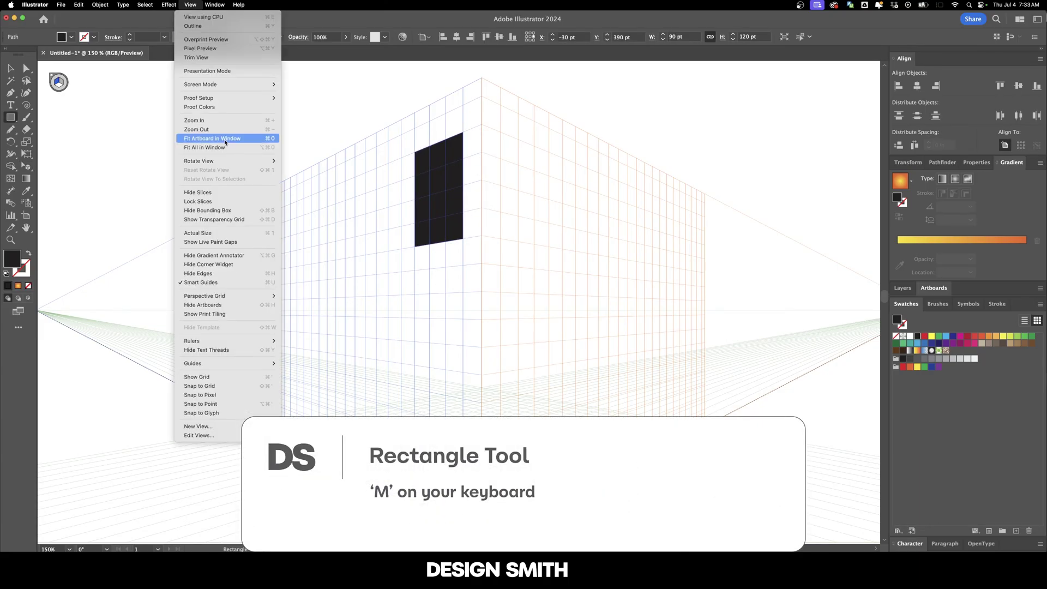
Turn off smart guides and undo a flat, non-perspective copy of the rectangle
left_click(254, 282)
key("v")
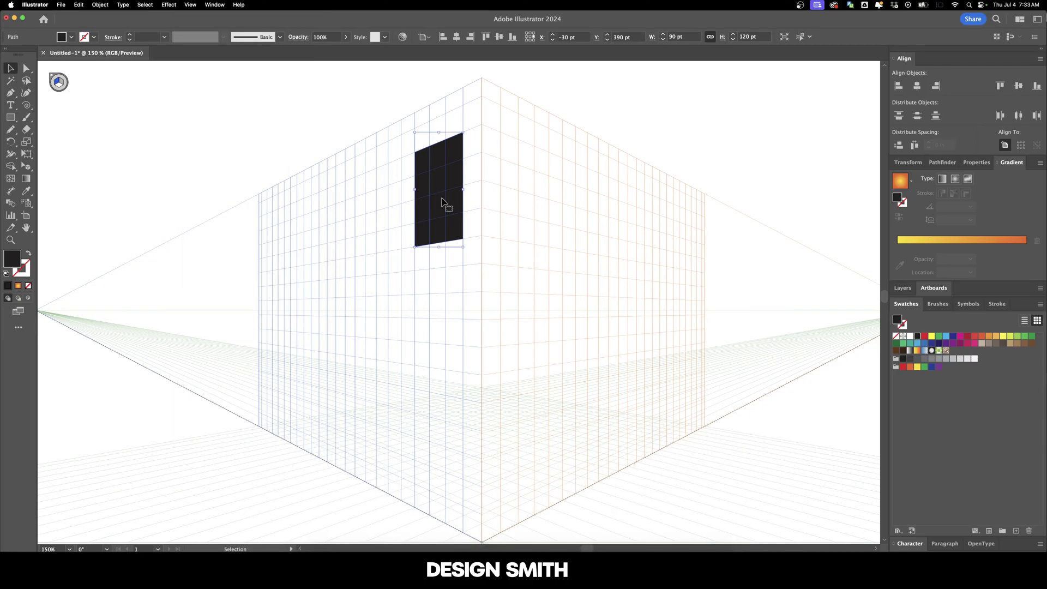
left_click_drag(443, 203, 355, 209)
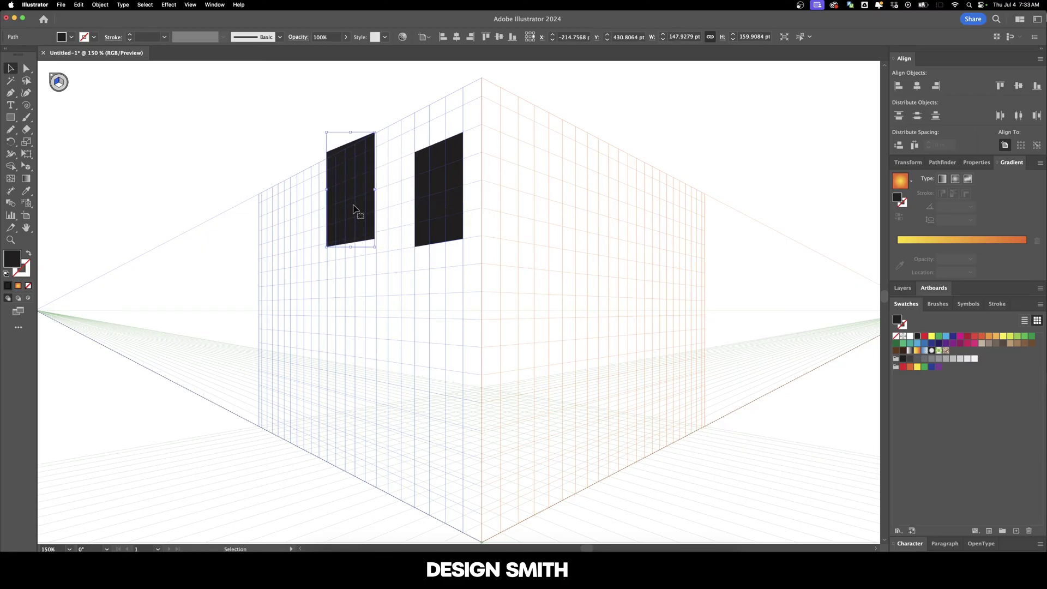
key("super+z")
key("shift+v")
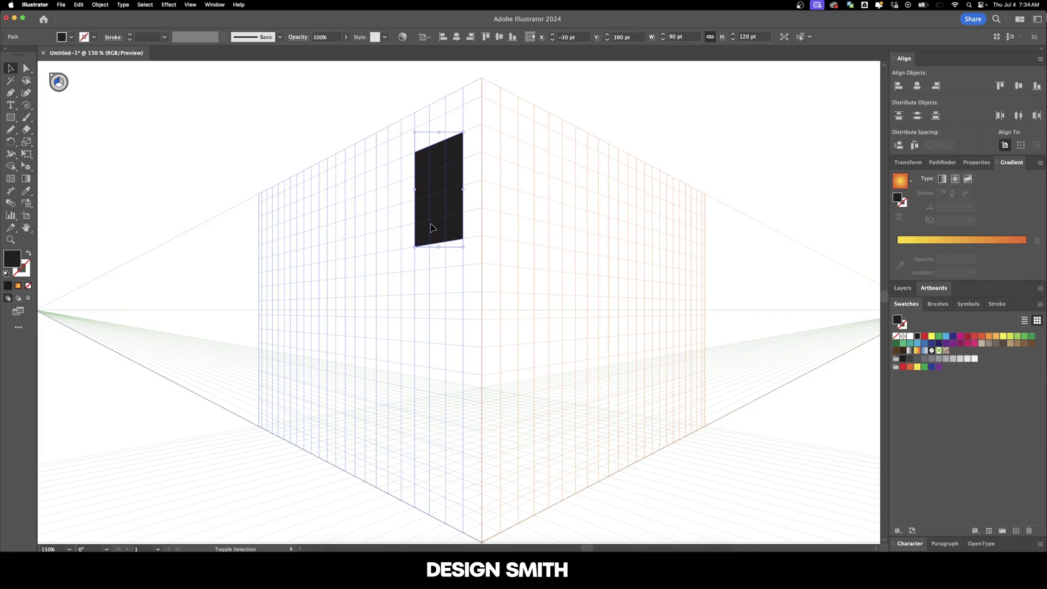
Duplicate the window rectangle leftward along the left wall using Perspective Selection
key("super+shift+a")
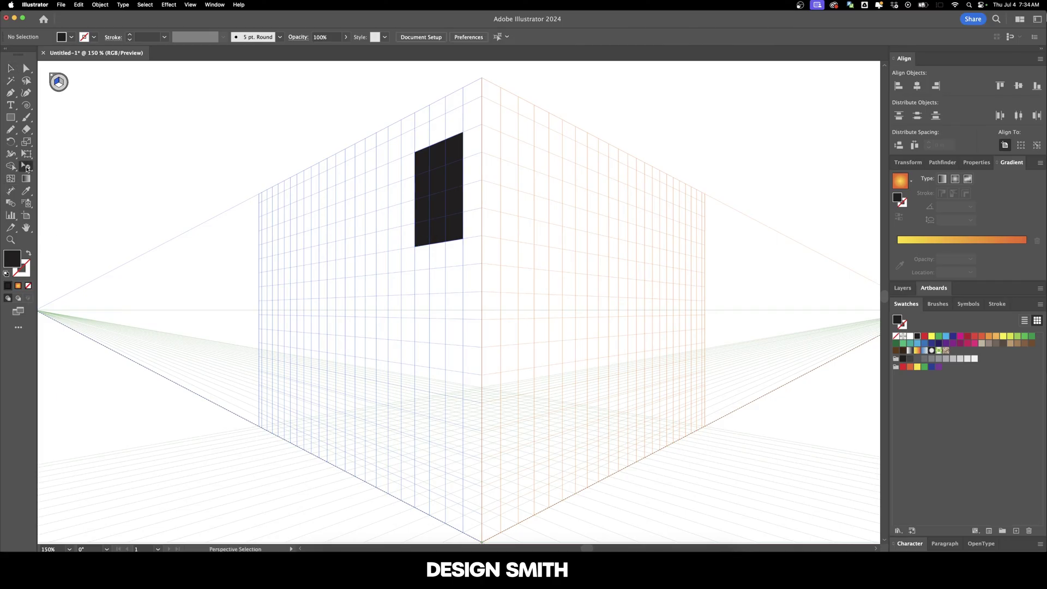
left_click(27, 168)
left_click(66, 178)
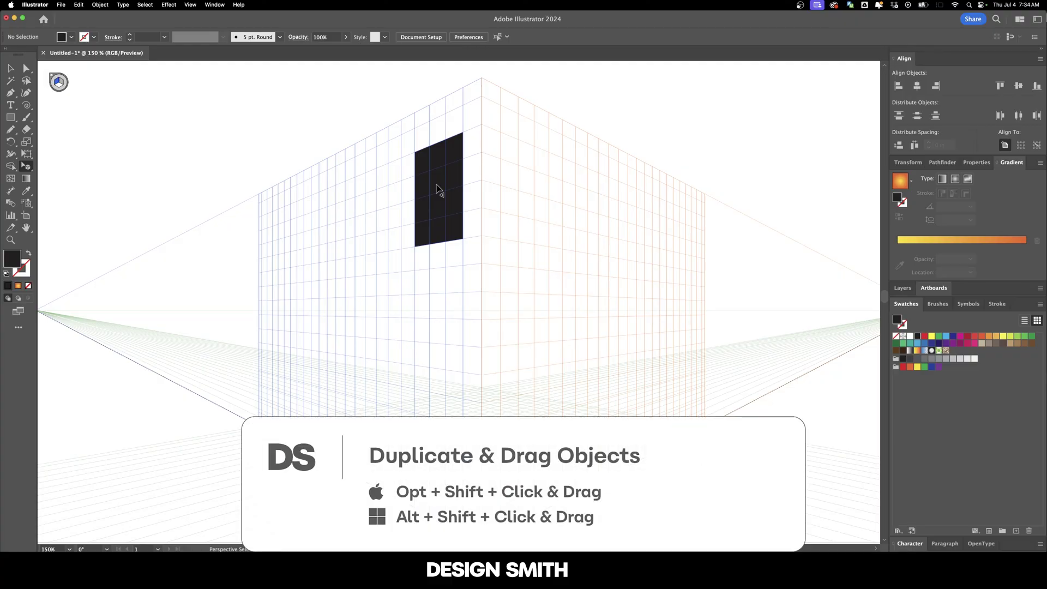
left_click_drag(439, 189, 371, 207)
Repeat the duplicate to add more windows and type 'Here is some text'
key("super+d")
key("super+d")
key("super+d")
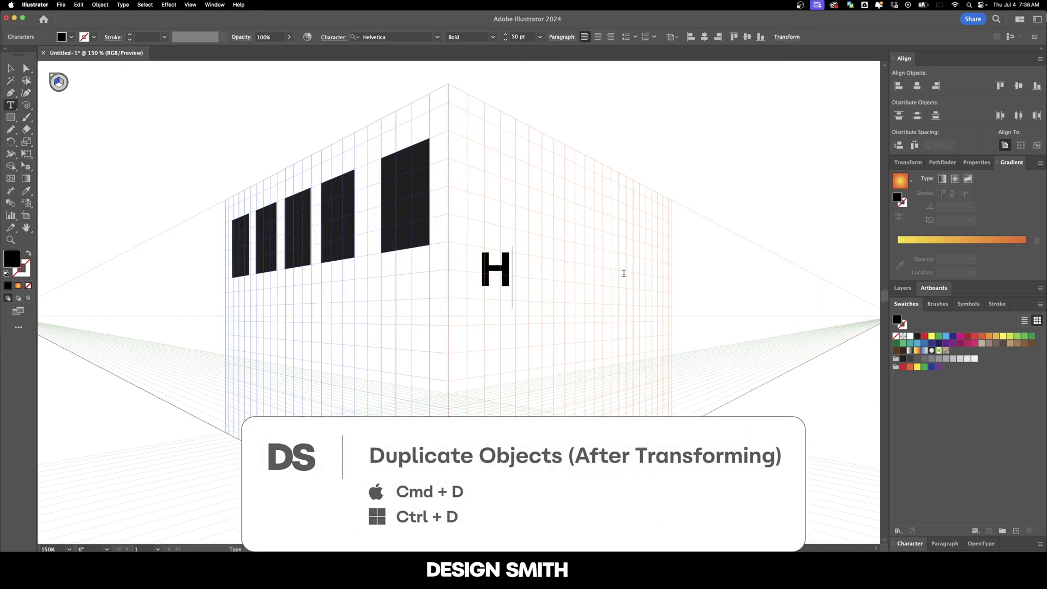
type("ere")
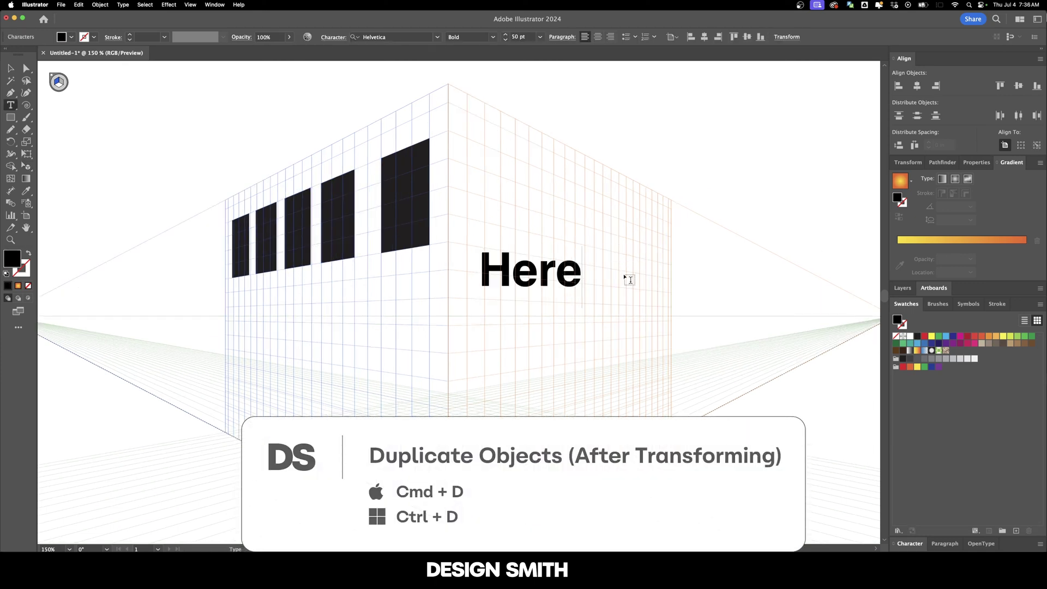
type(" is some text")
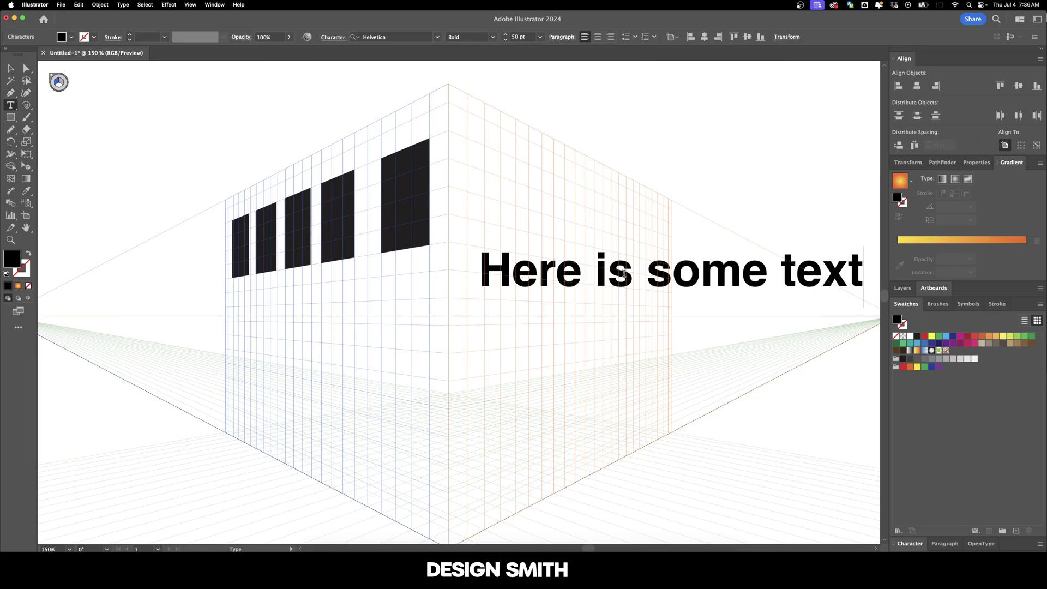
key("super+shift+i")
key("Escape")
Move the text onto the left wall in perspective, beneath the windows
key("super+shift+i")
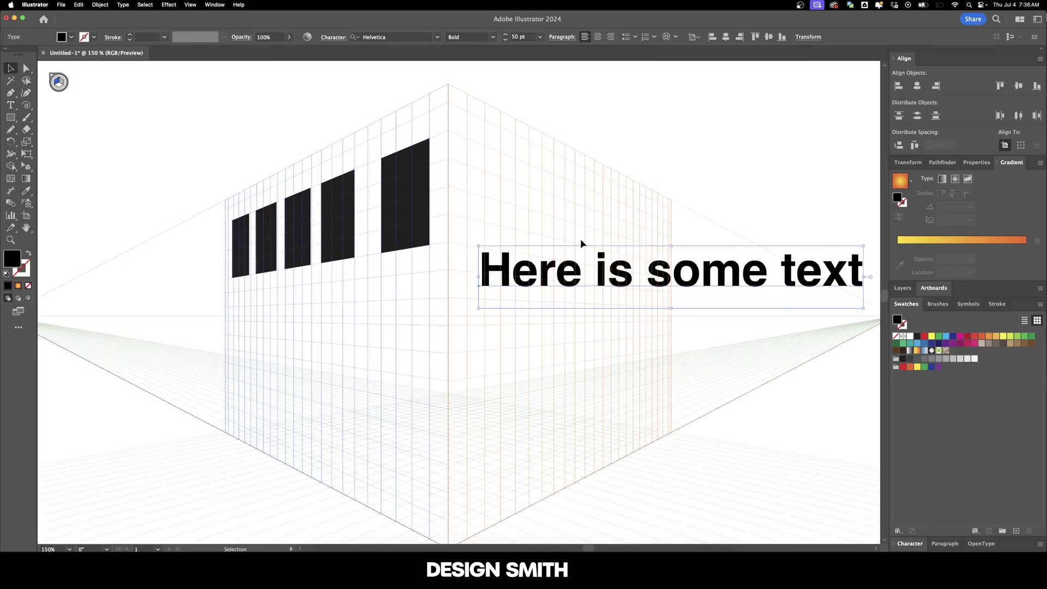
key("shift+v")
left_click(580, 243)
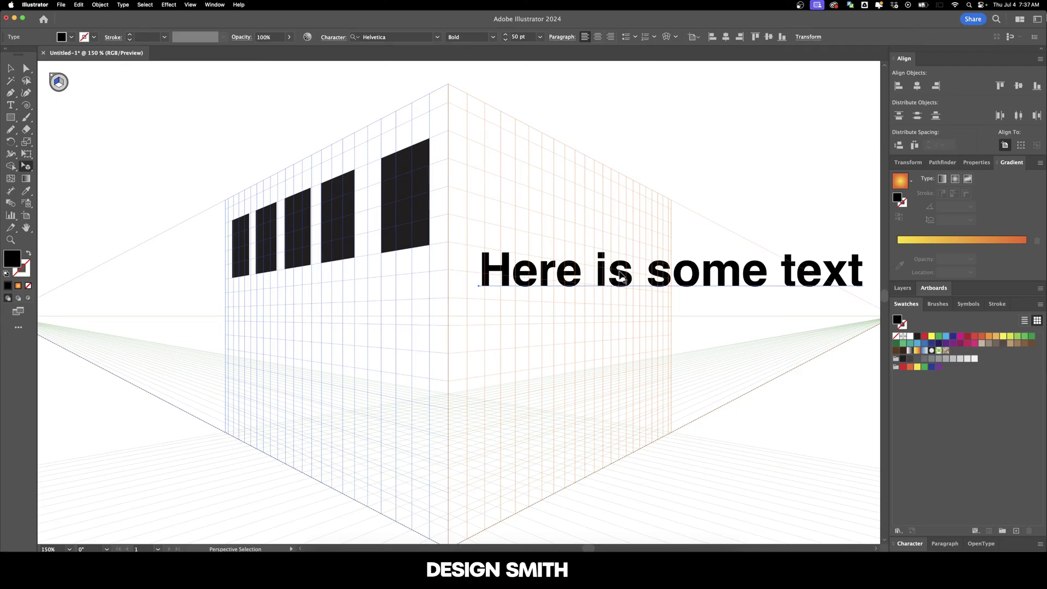
left_click_drag(622, 278, 262, 311)
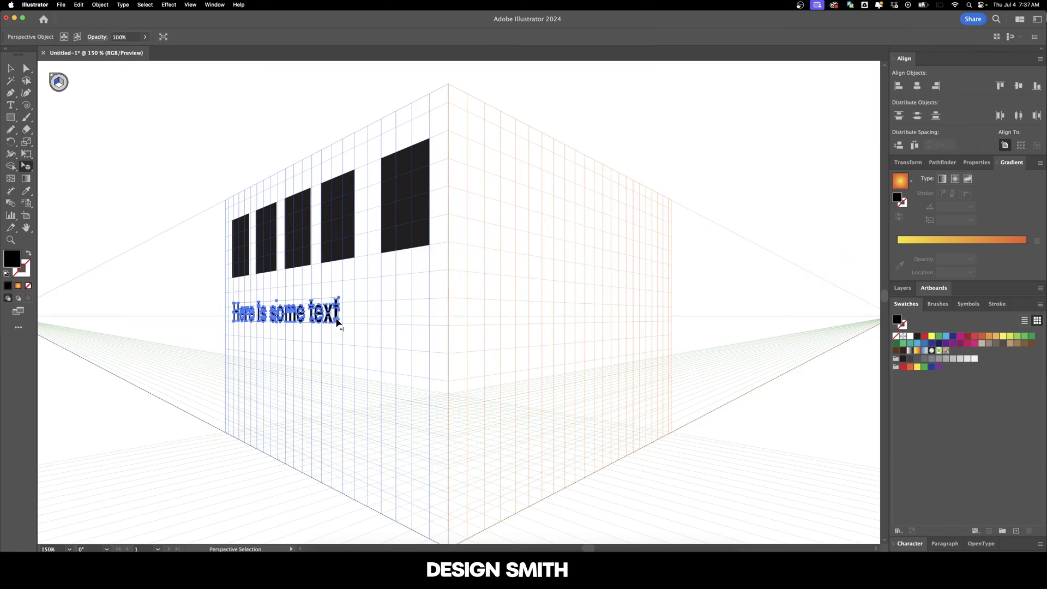
left_click(182, 218)
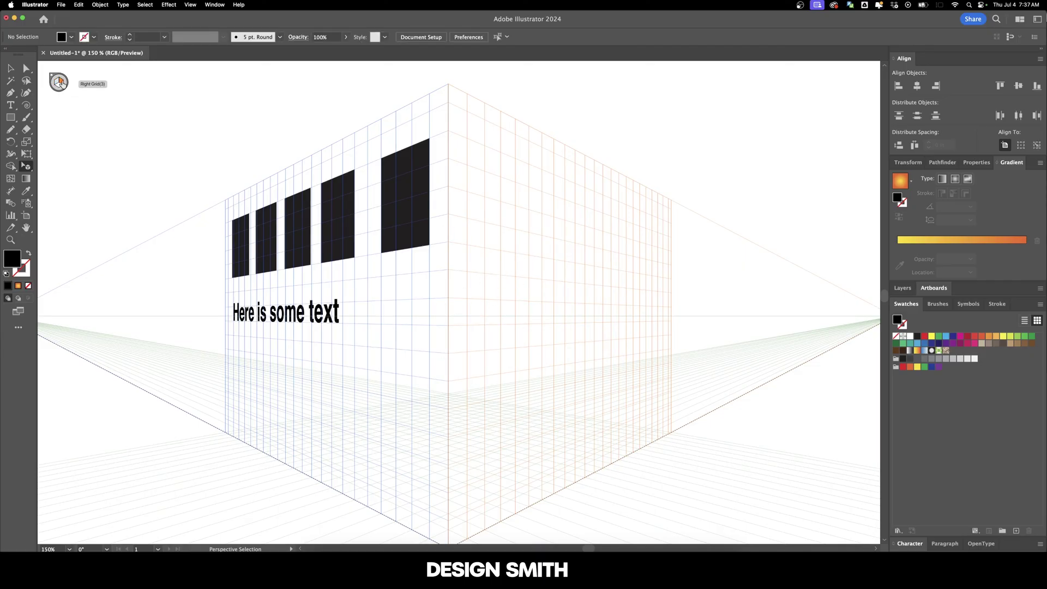
Make the right plane active and paste the text onto the right wall, placed higher up
left_click(60, 82)
type("Here is more text")
left_click_drag(573, 301, 540, 282)
left_click_drag(539, 282, 594, 246)
Open the right-wall text for editing to change it to 'Edit this text'
key("super+shift+a")
key("v")
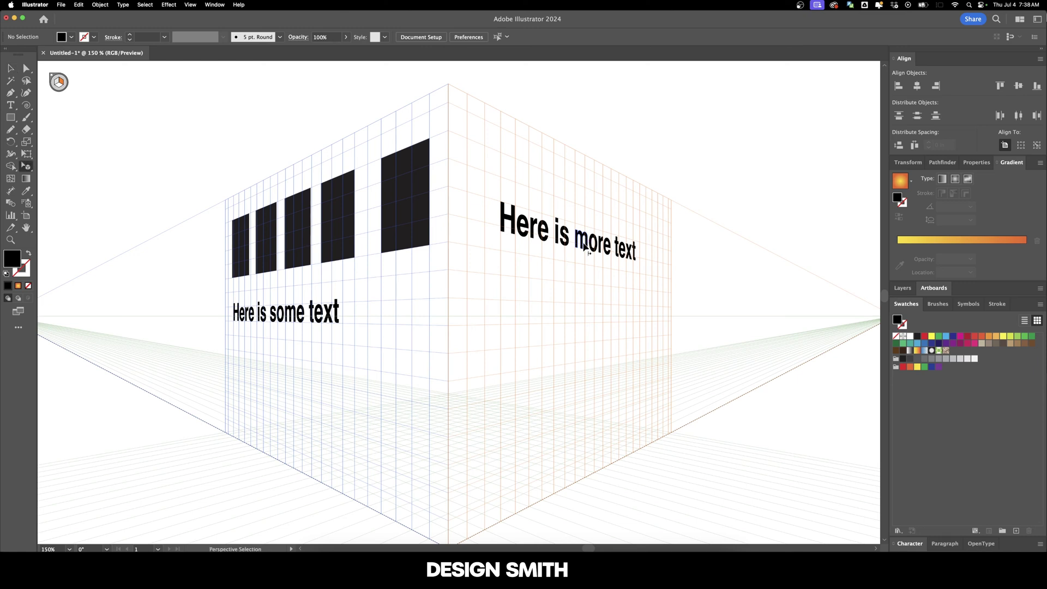
double_click(584, 244)
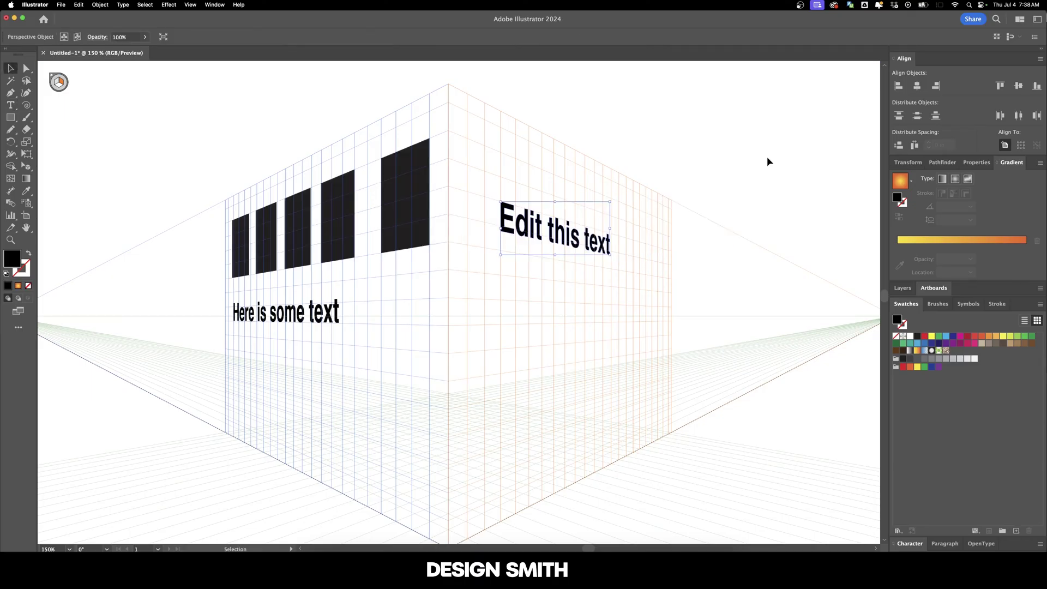
Draw a black circle on the right wall and duplicate it into a row of four
left_click(762, 156)
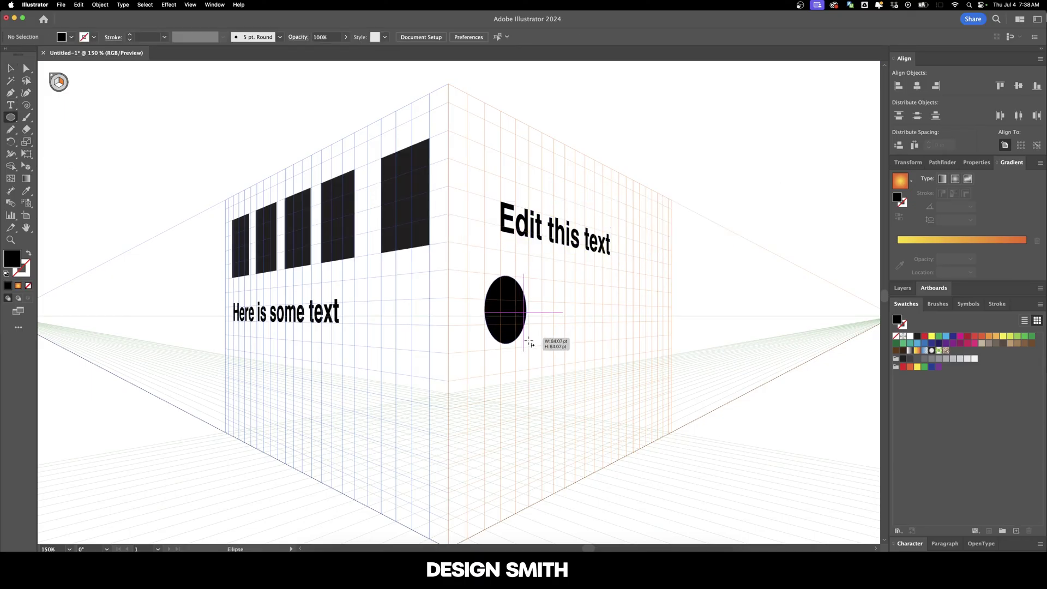
left_click_drag(528, 343, 542, 371)
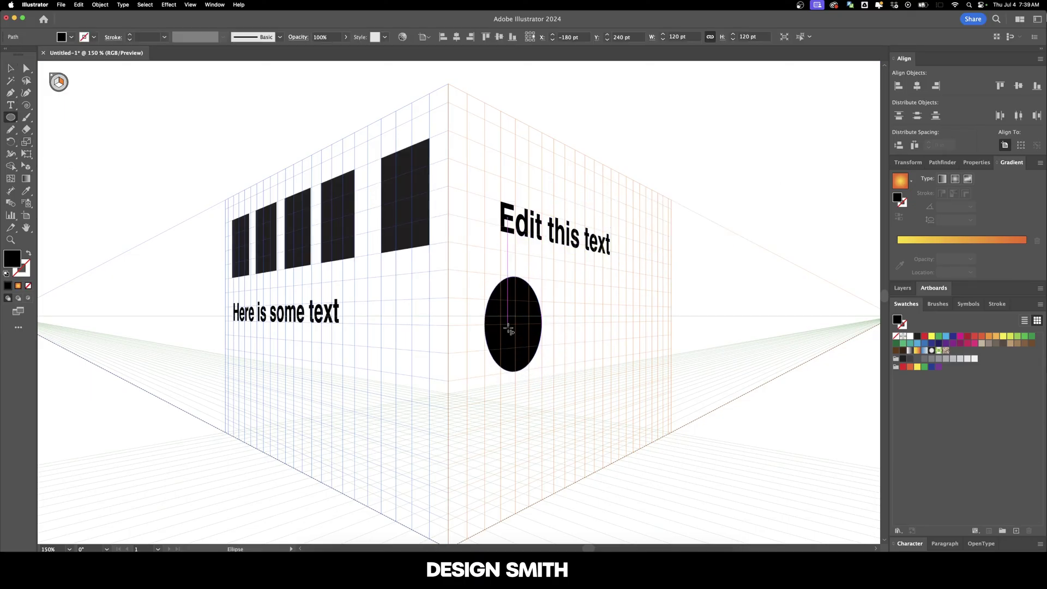
key("shift+v")
left_click_drag(508, 329, 563, 343)
key("super+d")
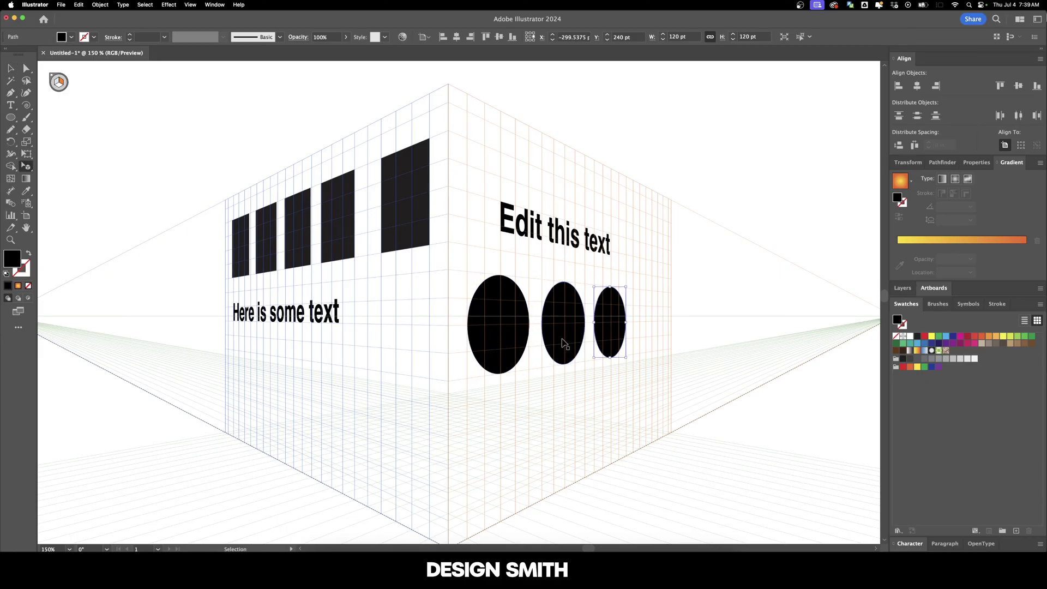
key("super+d")
Zoom out to view the whole building with the perspective grid hidden
left_click(709, 185)
key("super+minus")
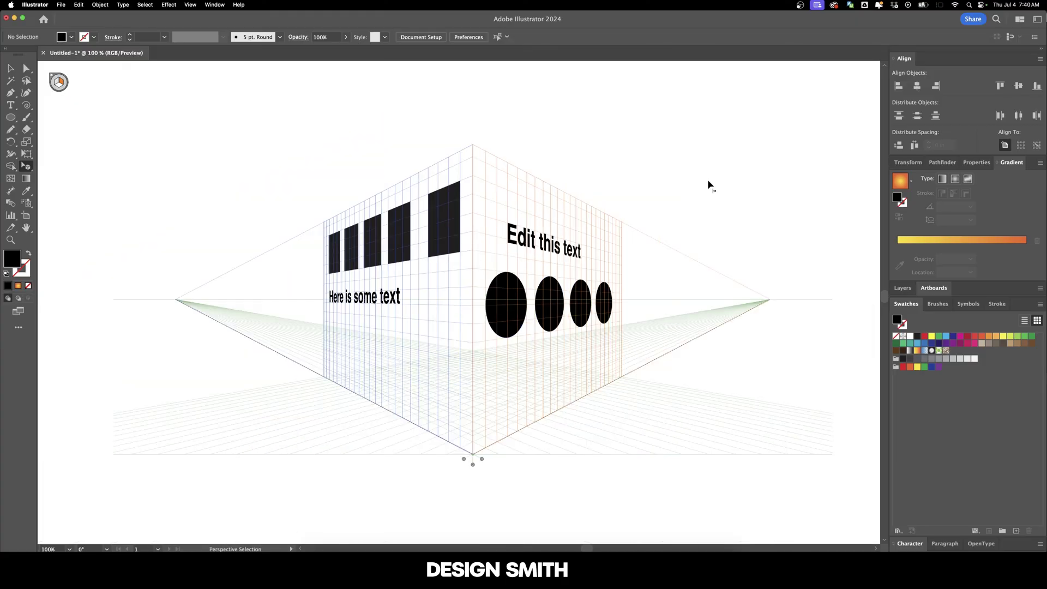
key("super+shift+i")
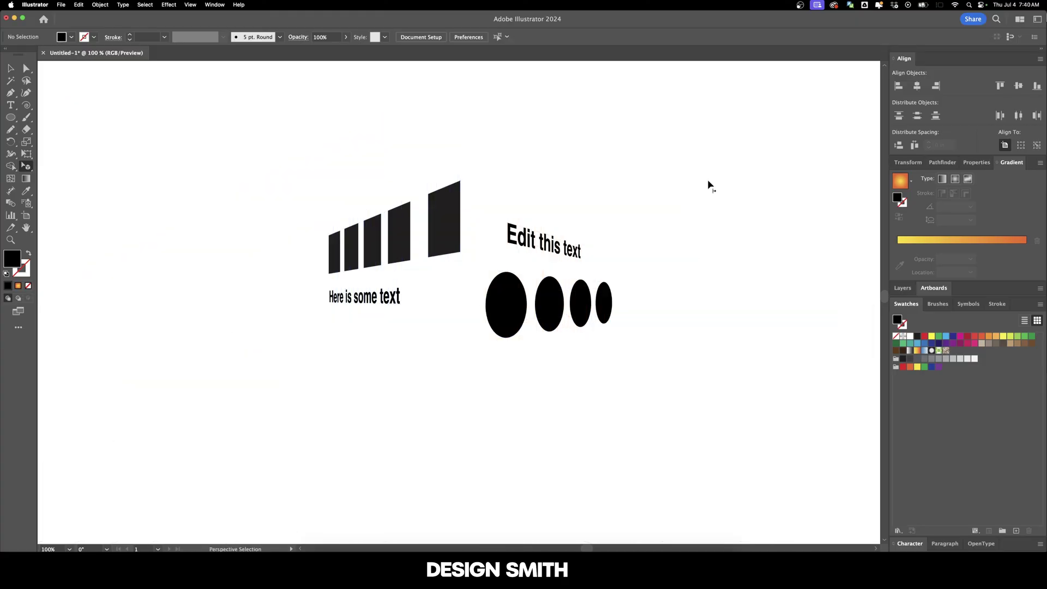
key("v")
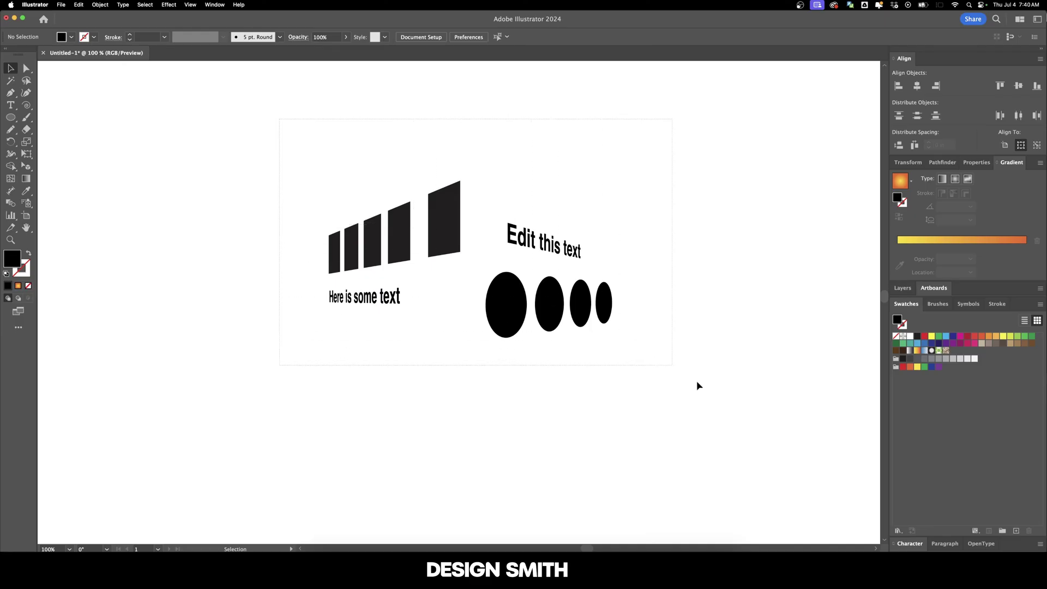
key("super+a")
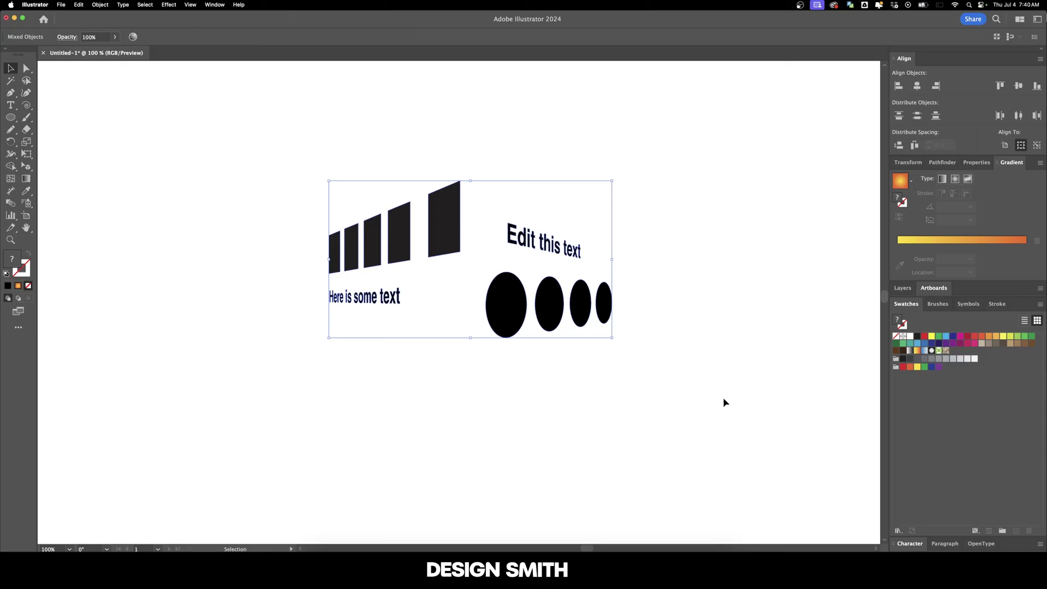
left_click(724, 402)
Select the text blocks, expand the perspective artwork with Object > Expand, and nudge it down-right
left_click(546, 248)
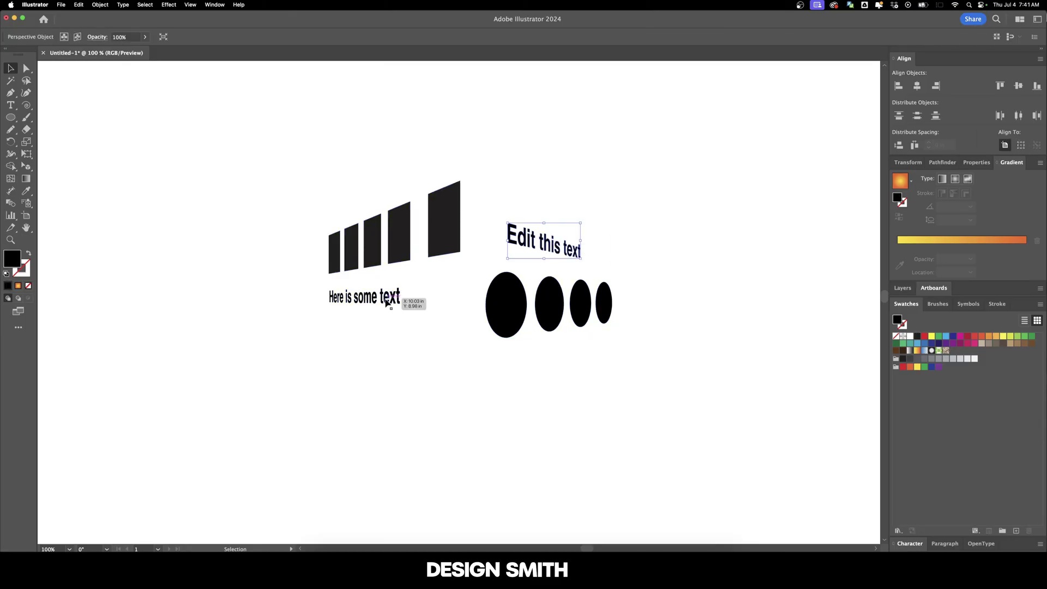
left_click(474, 270)
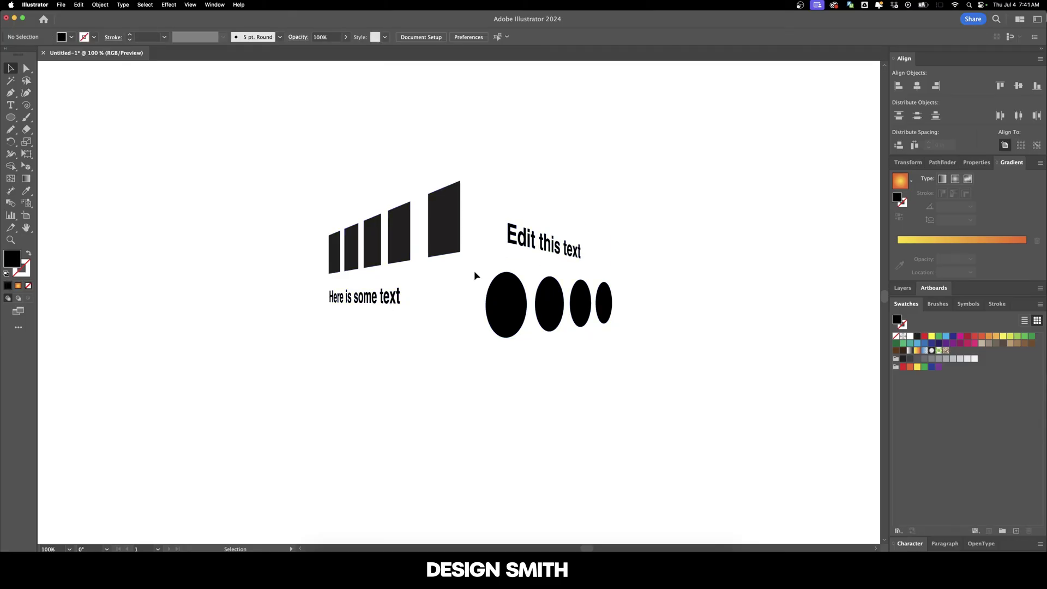
left_click(540, 248)
left_click(398, 299, "shift")
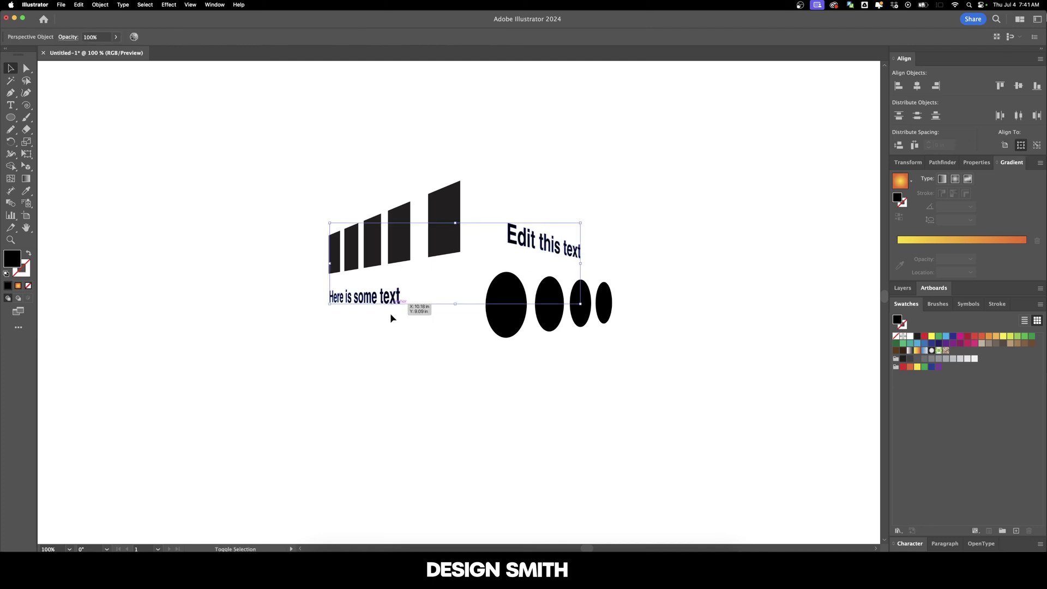
left_click(98, 4)
left_click(126, 117)
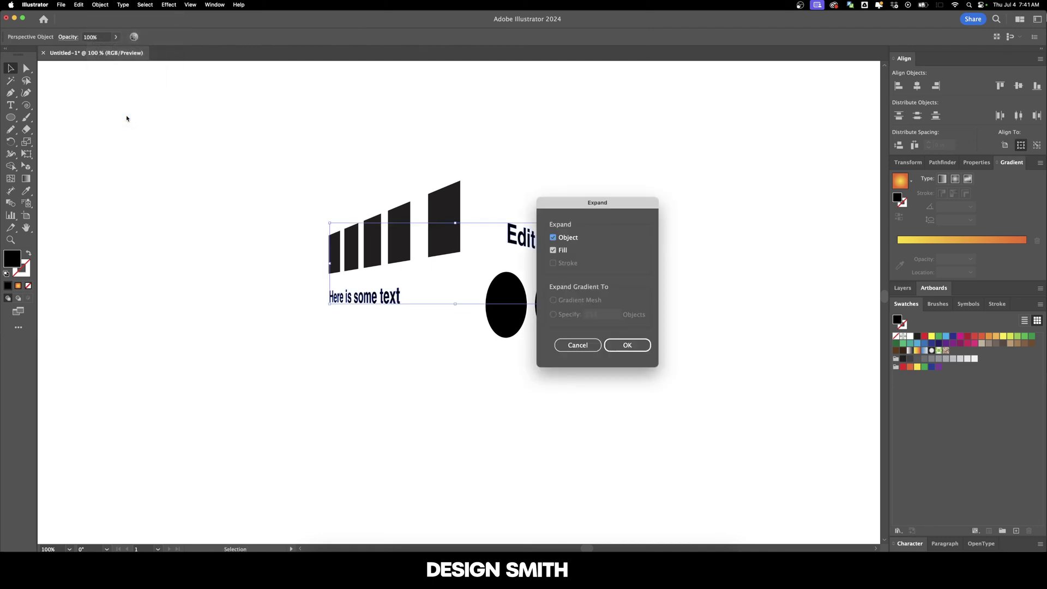
left_click(627, 345)
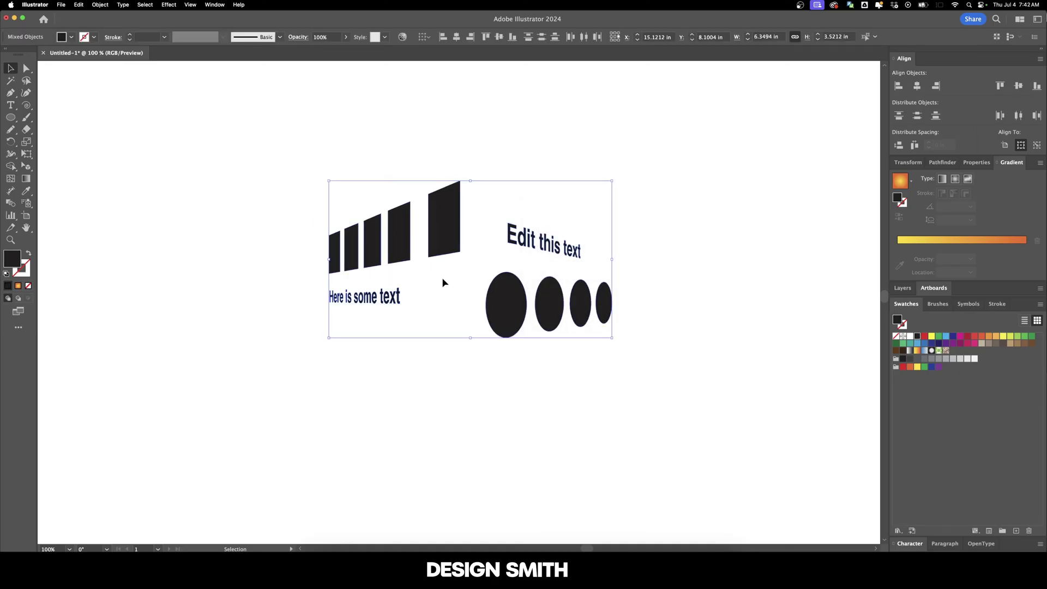
left_click_drag(438, 229, 452, 276)
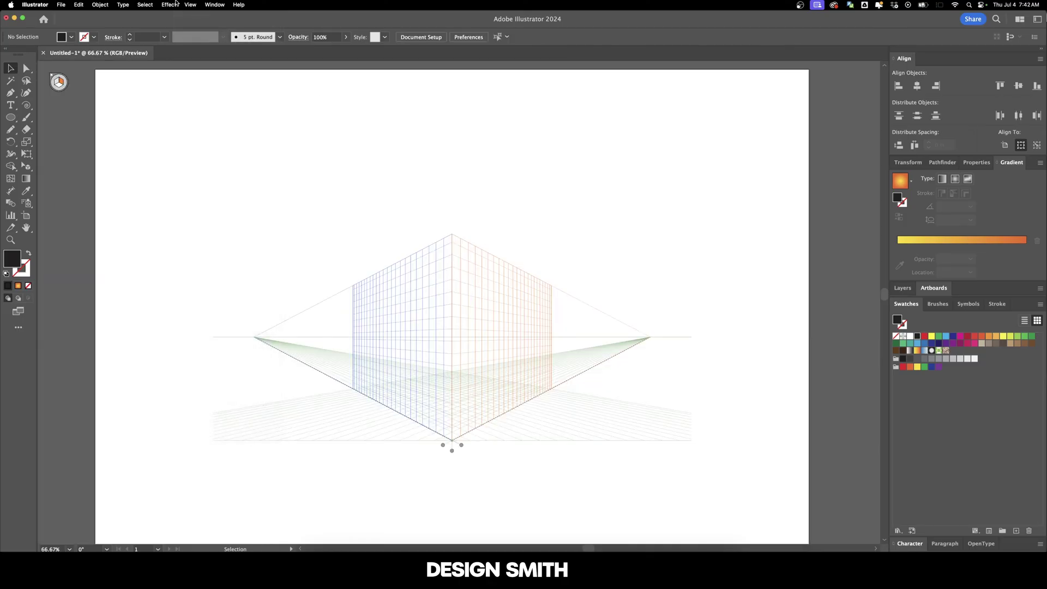
Switch the perspective grid to One Point Perspective
left_click(190, 5)
mouse_move(256, 295)
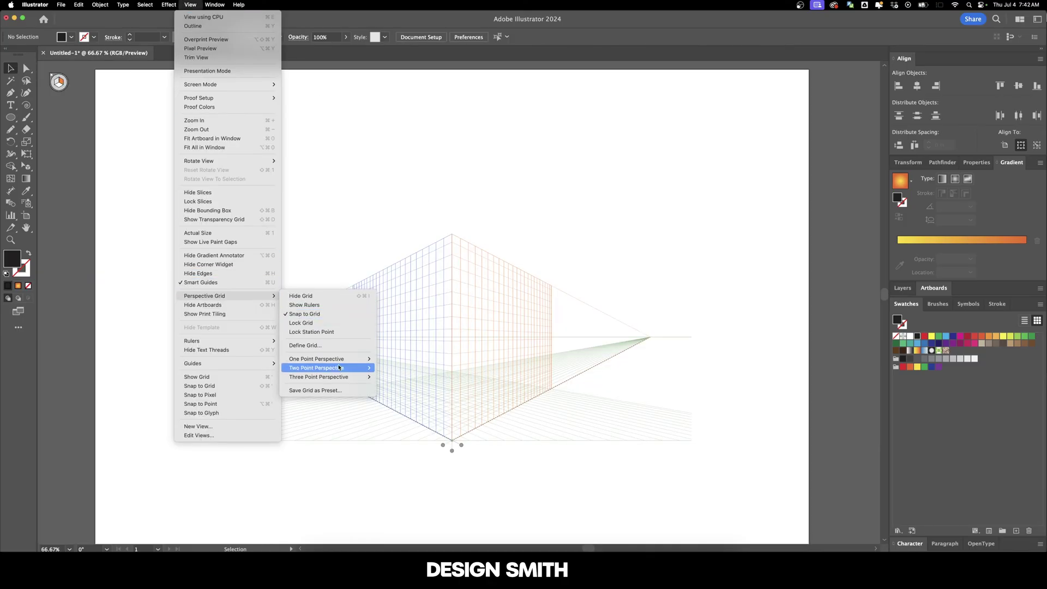
mouse_move(327, 359)
left_click(404, 358)
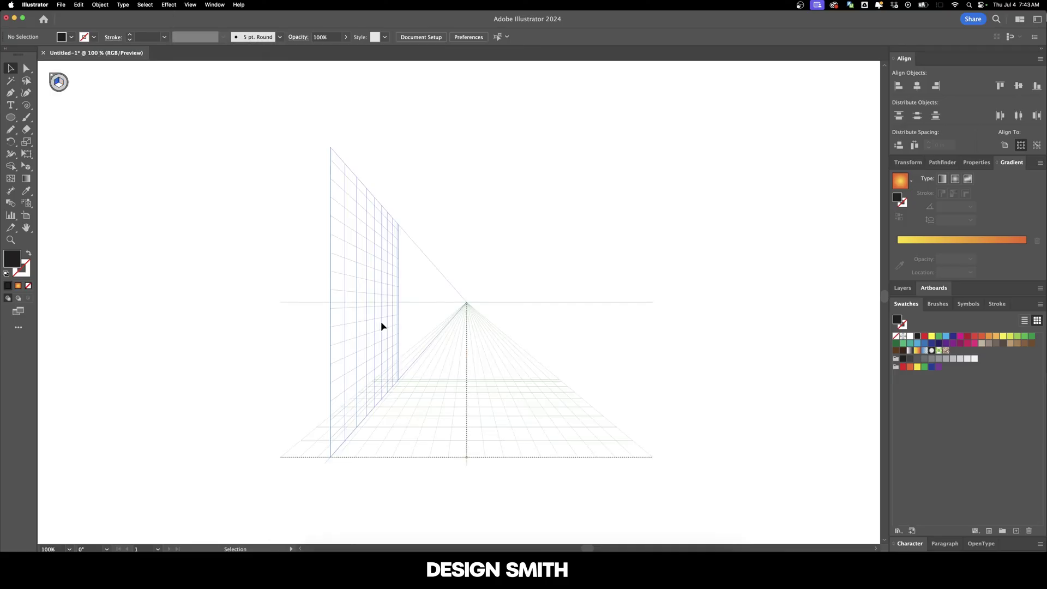
Draw a dark rectangle on the left wall of the one-point grid
left_click_drag(10, 117, 60, 115)
left_click_drag(339, 245, 343, 415)
key("shift+v")
Create a star and move it onto the floor plane of the grid
left_click(60, 90)
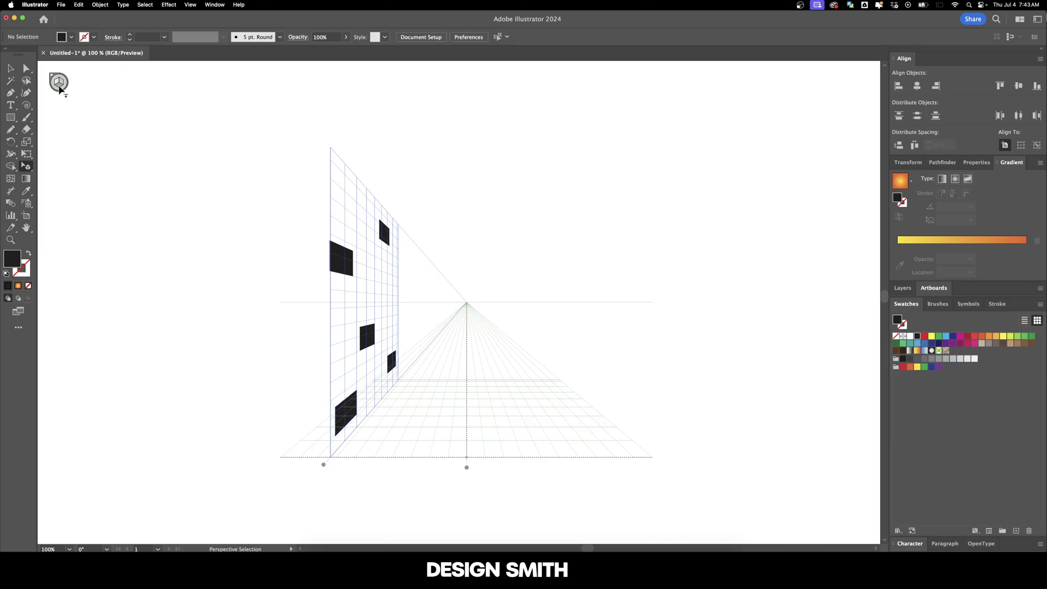
left_click_drag(10, 117, 57, 166)
left_click(539, 406)
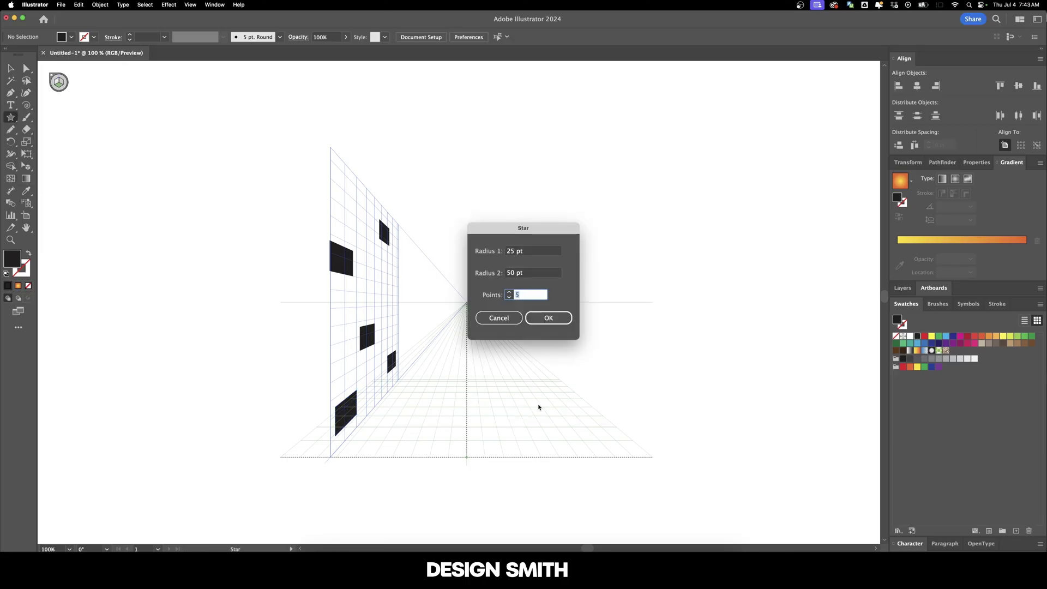
key("Return")
key("shift+v")
left_click_drag(514, 416, 441, 401)
Place a star copy near the vanishing point and blend the two stars with set steps
scroll(436, 409, "up", 5)
left_click_drag(487, 346, 295, 181)
scroll(358, 236, "down", 10)
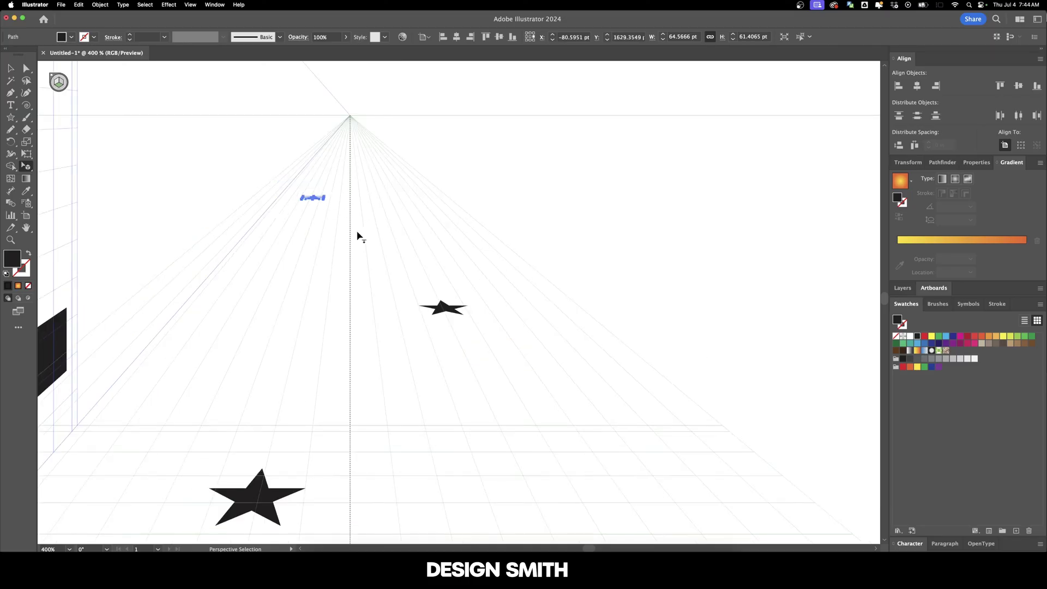
key("super+shift+a")
key("super+shift+i")
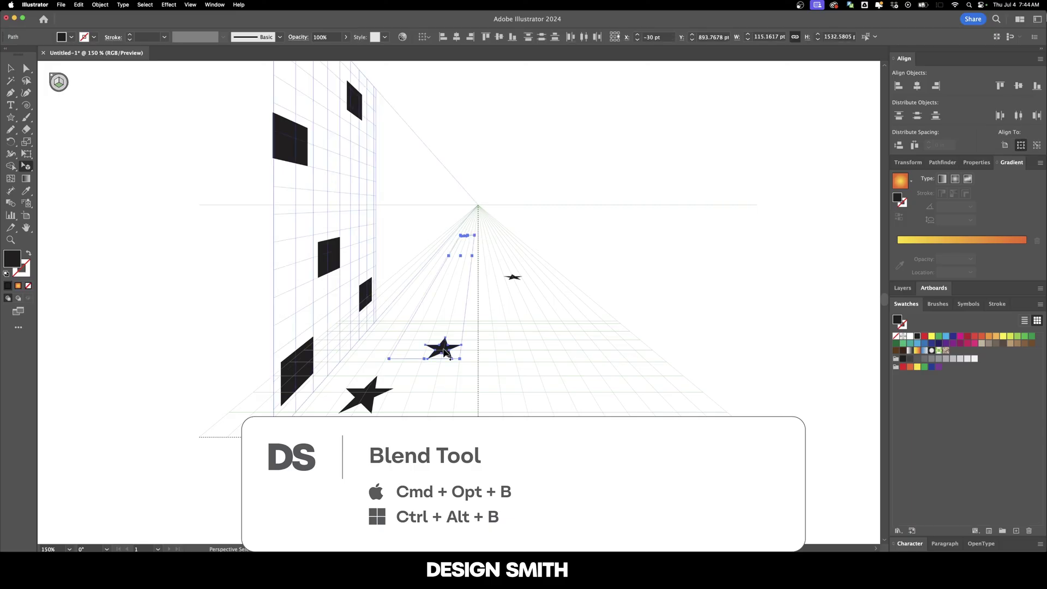
key("super+alt+b")
double_click(11, 202)
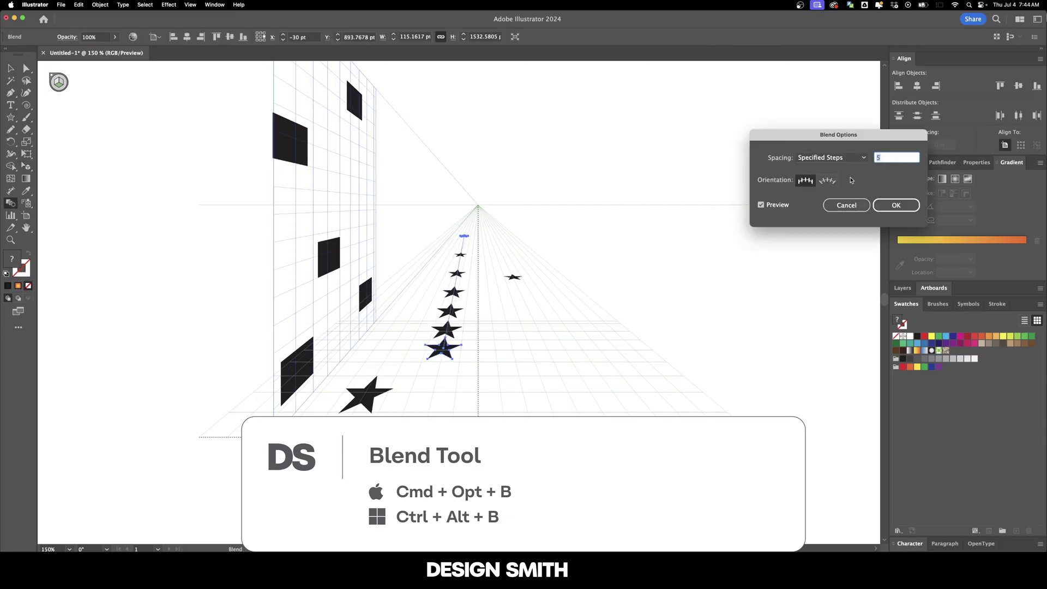
left_click(896, 205)
Expand and ungroup the star blend, then distribute the stars' spacing evenly
left_click(101, 5)
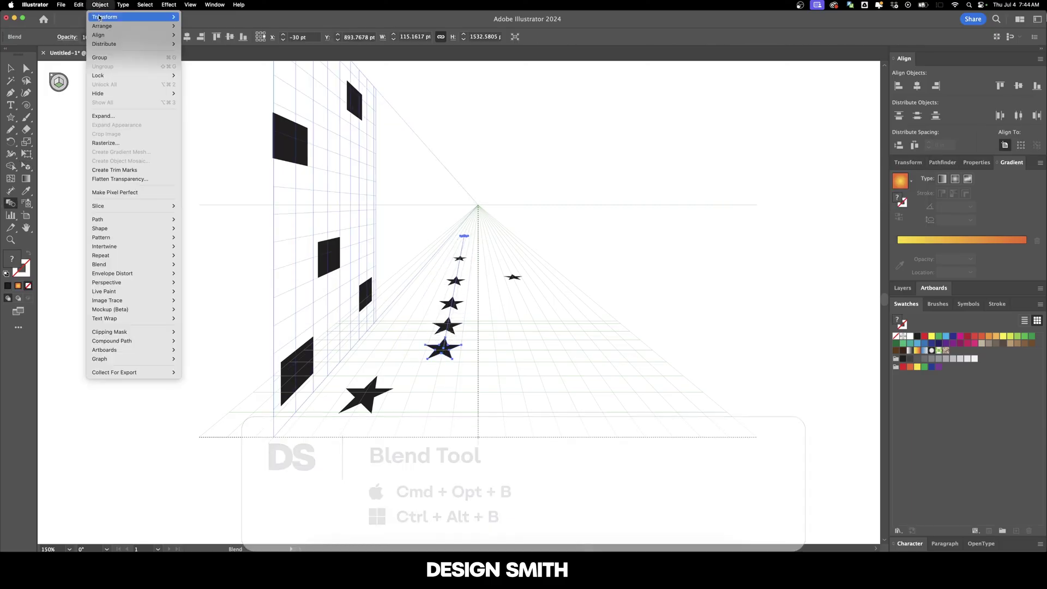
left_click(120, 117)
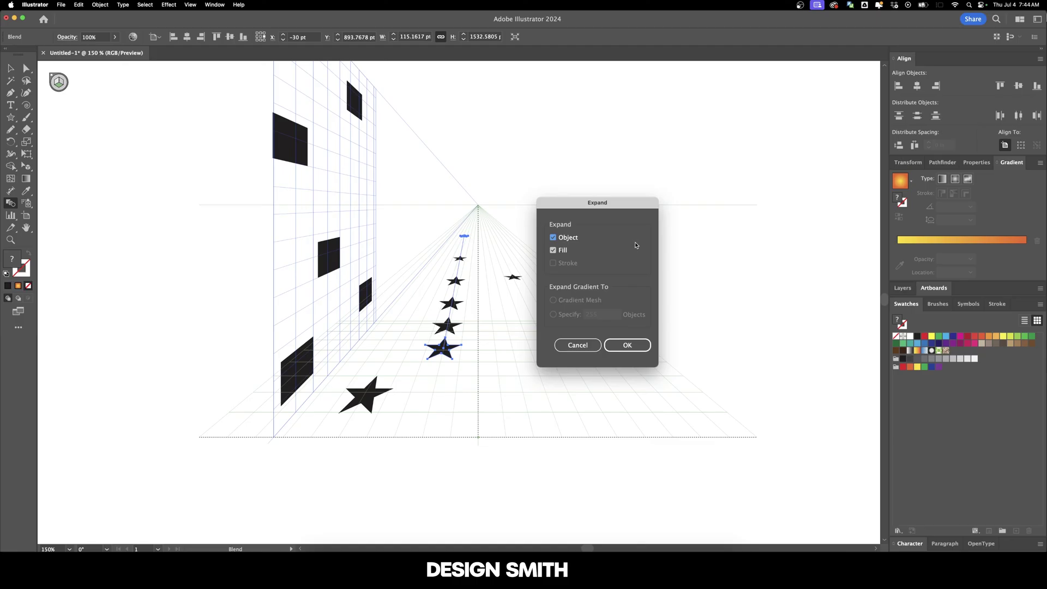
left_click(634, 349)
key("super+shift+g")
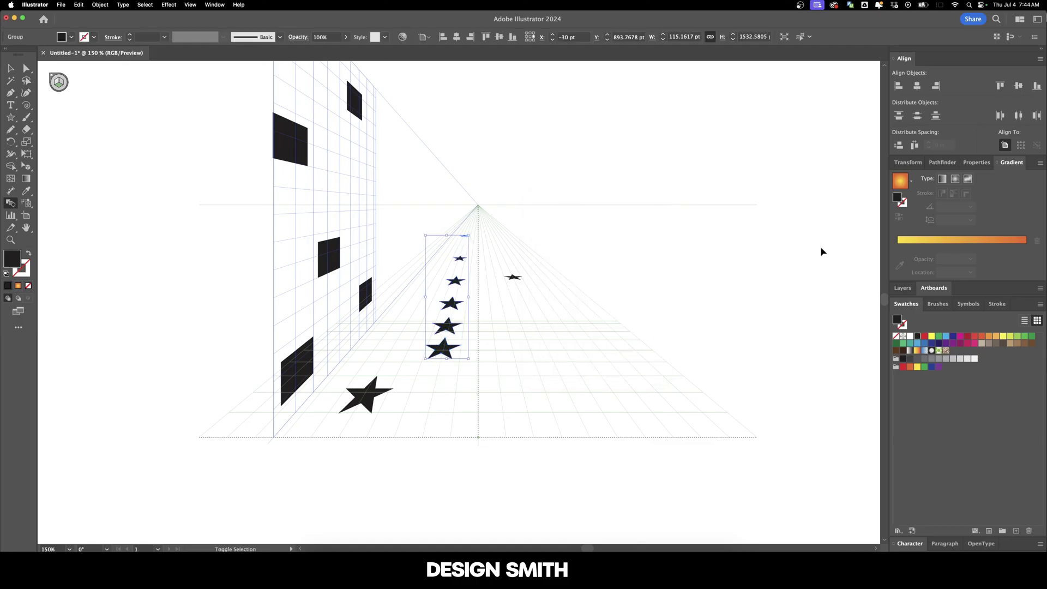
left_click(899, 146)
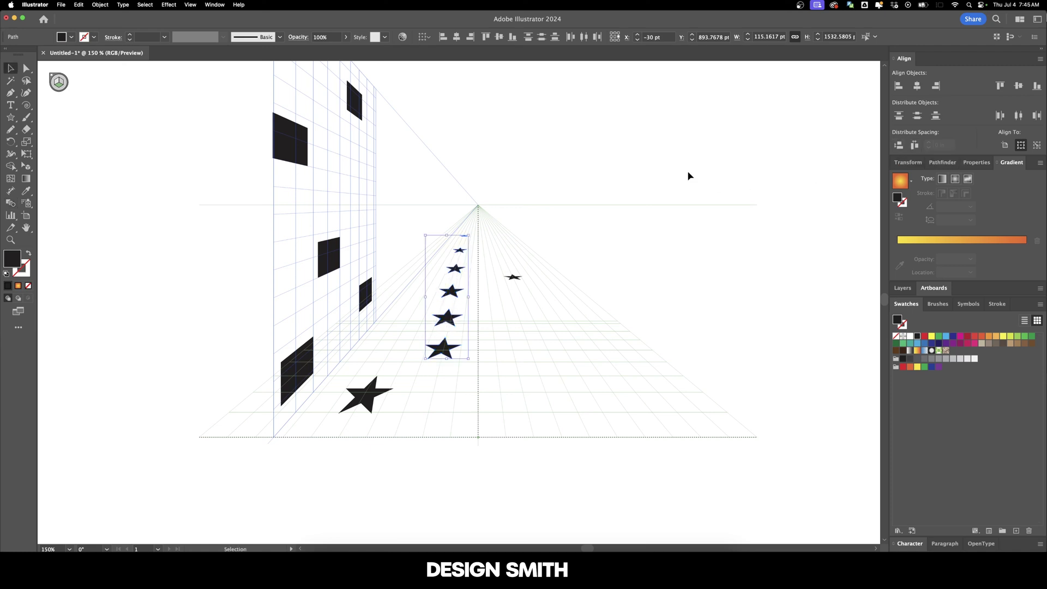
Switch the grid to Three Point Perspective, [3P-Normal View]
left_click(190, 5)
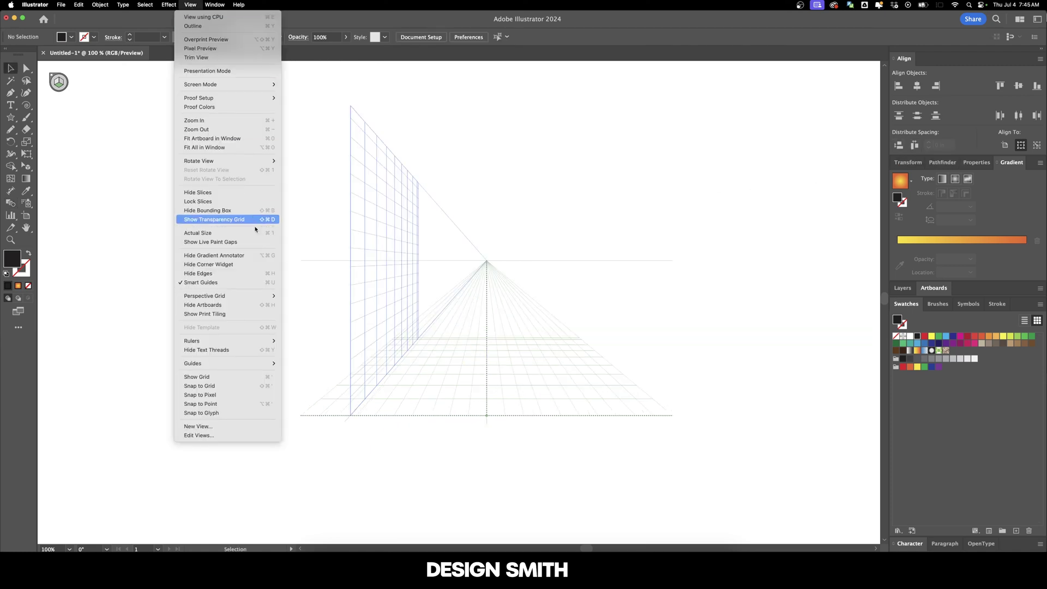
mouse_move(229, 296)
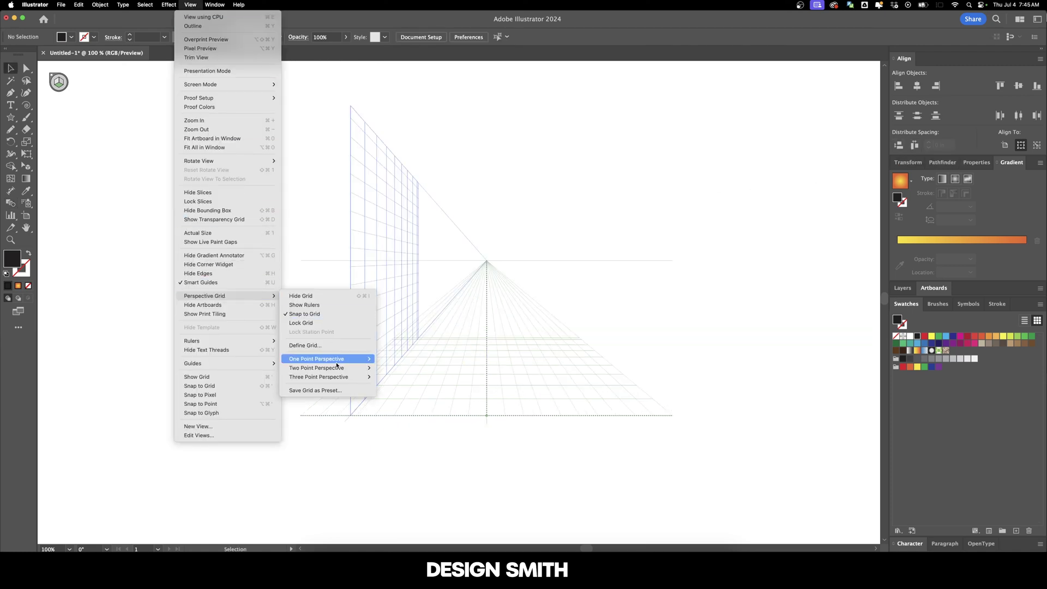
mouse_move(343, 377)
left_click(402, 376)
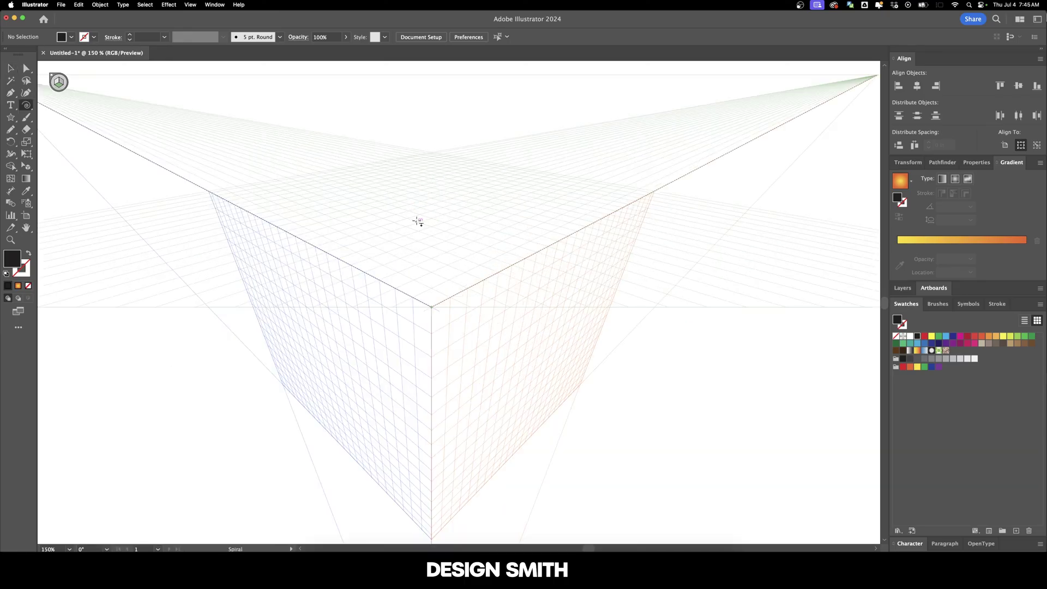
Draw a black-stroked spiral on the top plane and enlarge the TOOL text across the left wall
mouse_move(402, 218)
left_mouse_down()
mouse_move(463, 270)
mouse_move(469, 264)
mouse_move(477, 294)
left_mouse_up()
key("v")
left_click(918, 338)
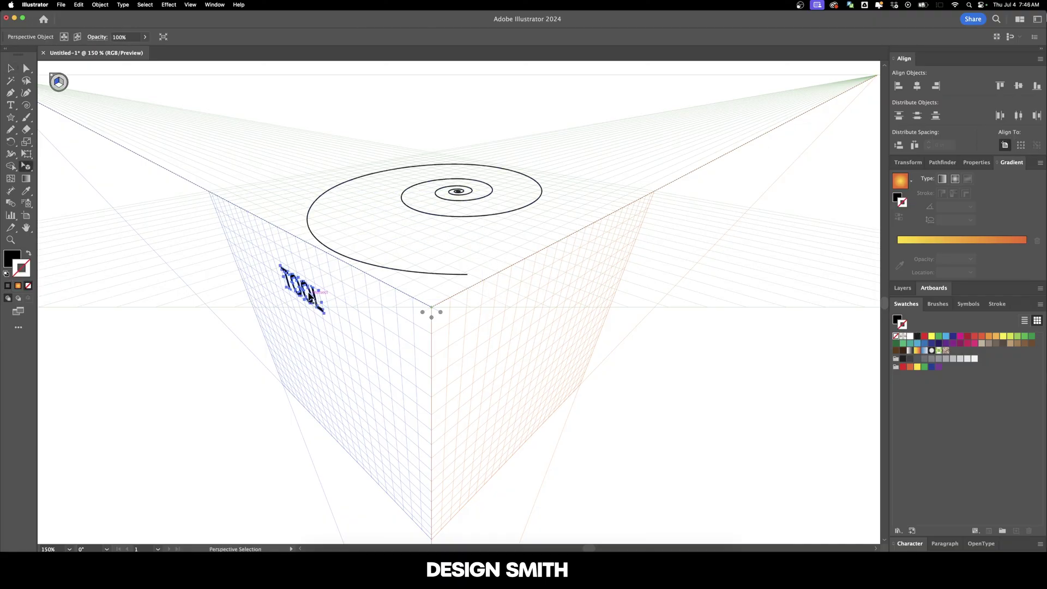
left_click_drag(310, 297, 404, 417)
Add the text LATERALUS and drag it onto the right wall beside TOOL in perspective
left_click(404, 417)
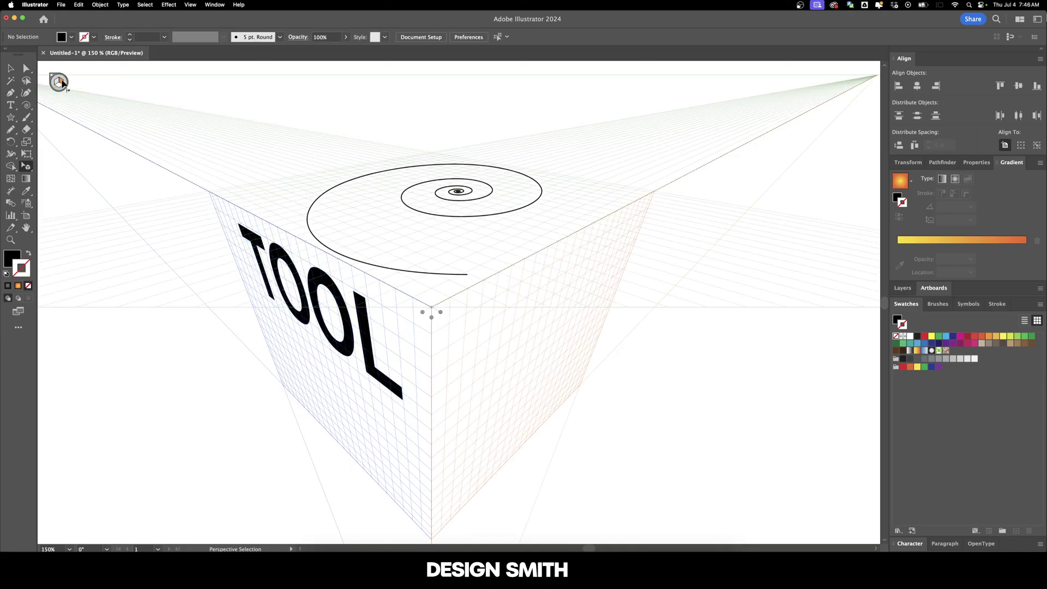
key("t")
left_click(461, 397)
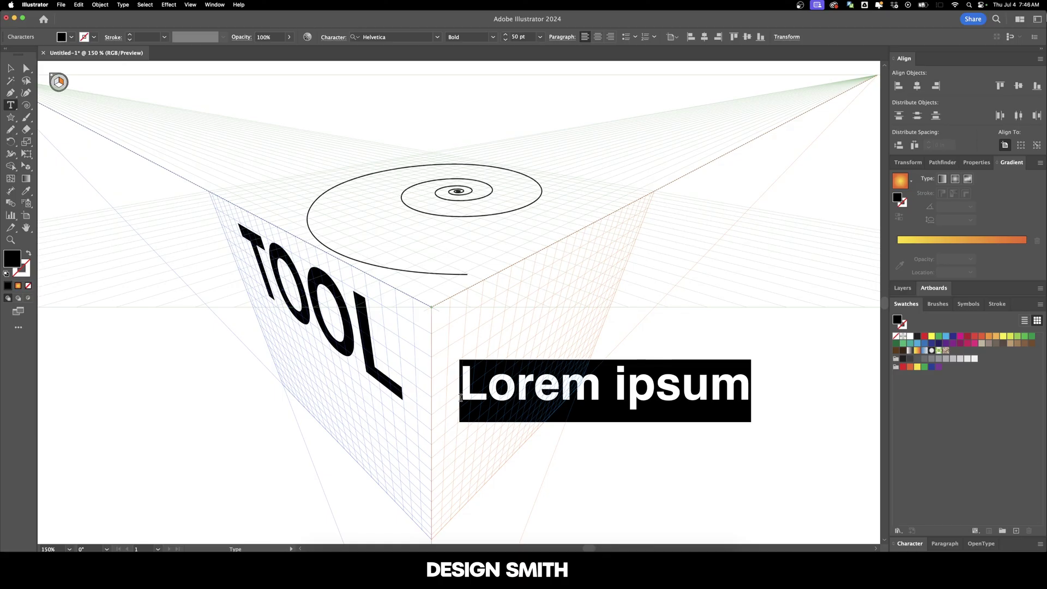
type("LATERALUS")
key("Escape")
key("shift+v")
left_click_drag(655, 382, 612, 292)
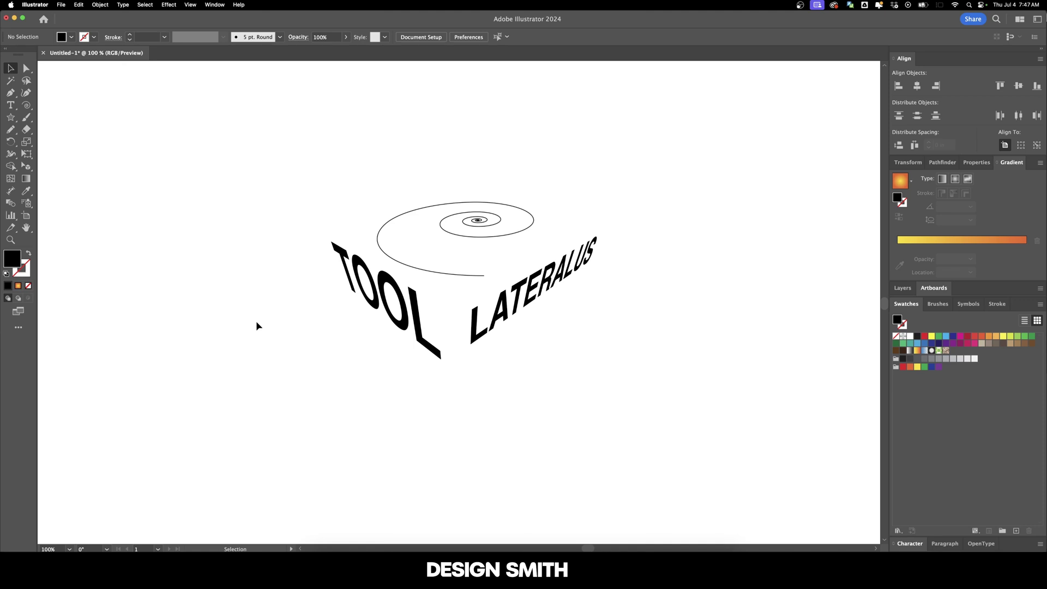
Bring the three-point grid back into view around the finished artwork with Shift+P
key("shift+p")
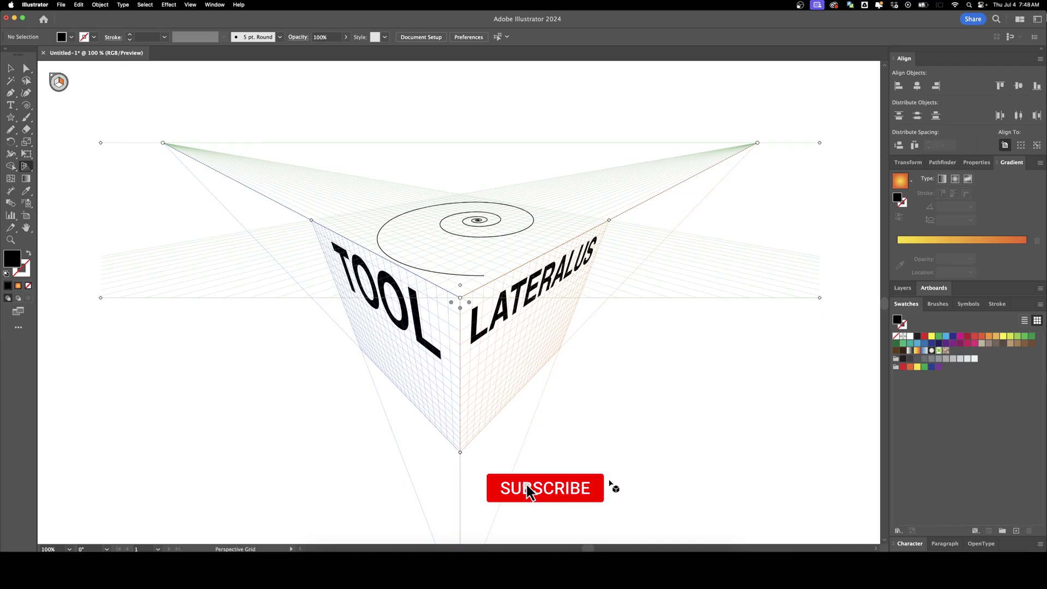